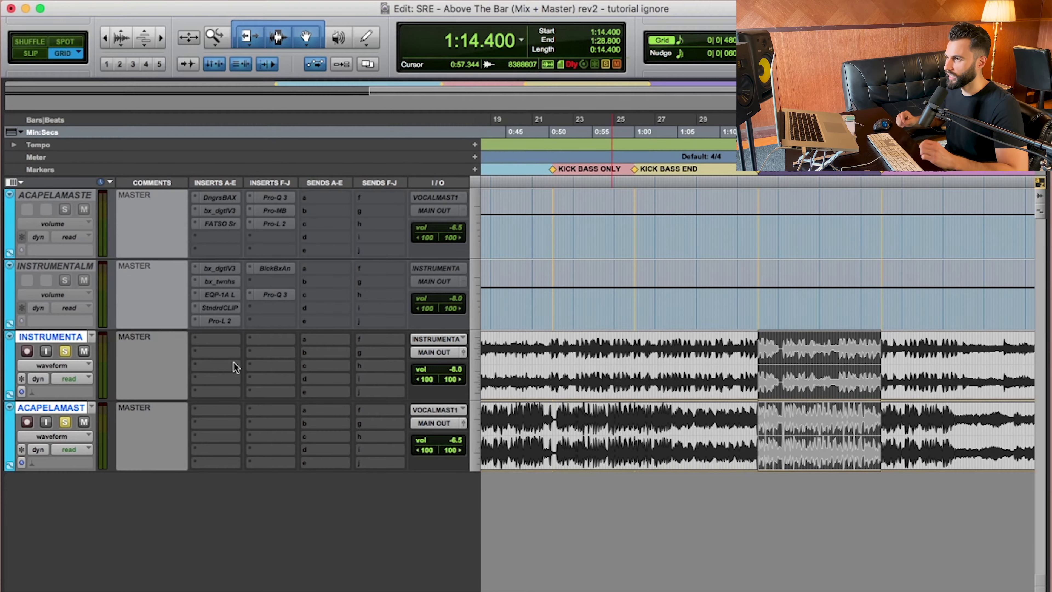
Insert Pro-Q 3 on both tracks and add the acapella track to the instrumental EQ's analyzer
left_click(225, 340)
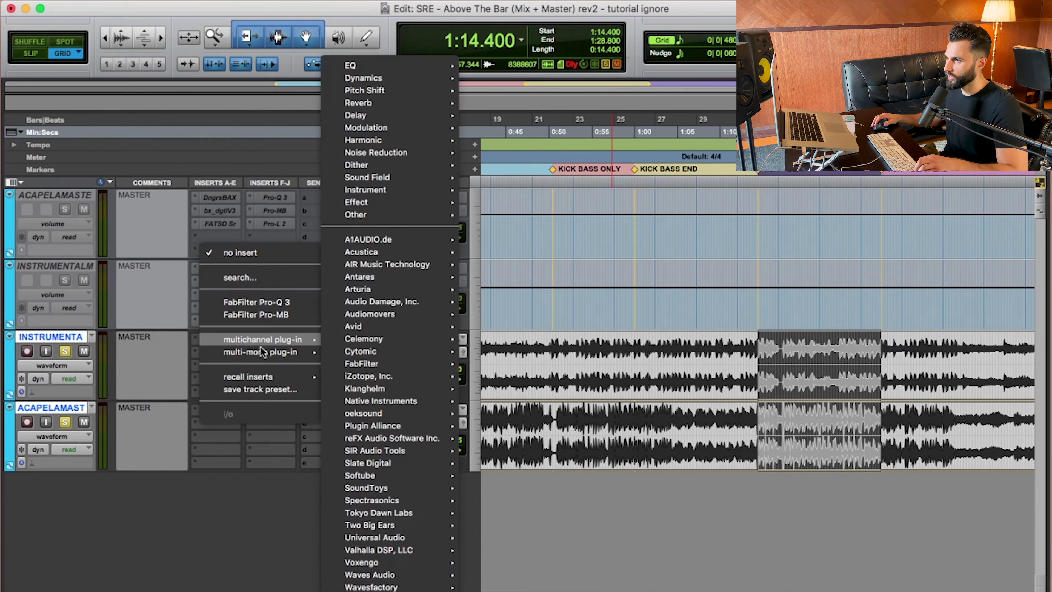
key("Escape")
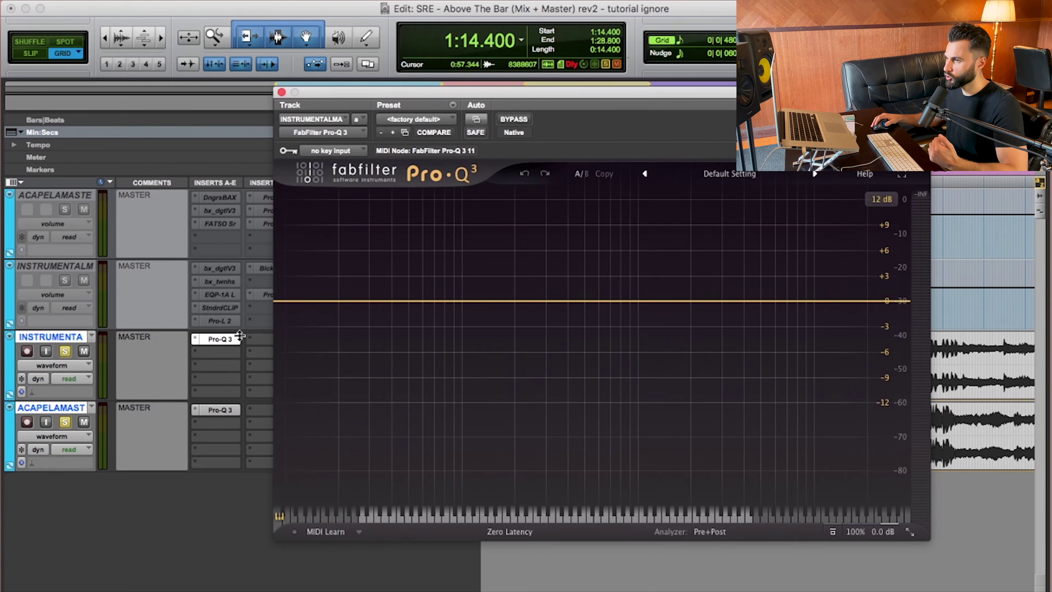
left_click(706, 533)
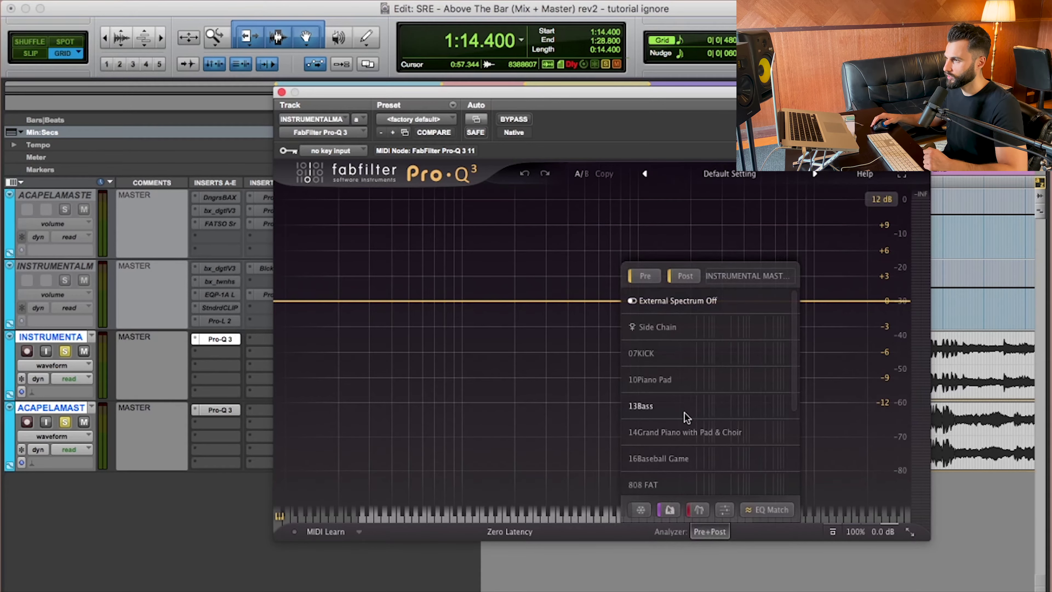
scroll(688, 406, "down", 1)
scroll(686, 405, "up", 1)
scroll(687, 406, "down", 5)
left_click(662, 360)
Set the acapella Pro-Q 3's analyzer to also show the instrumental track's spectrum
left_click(216, 409)
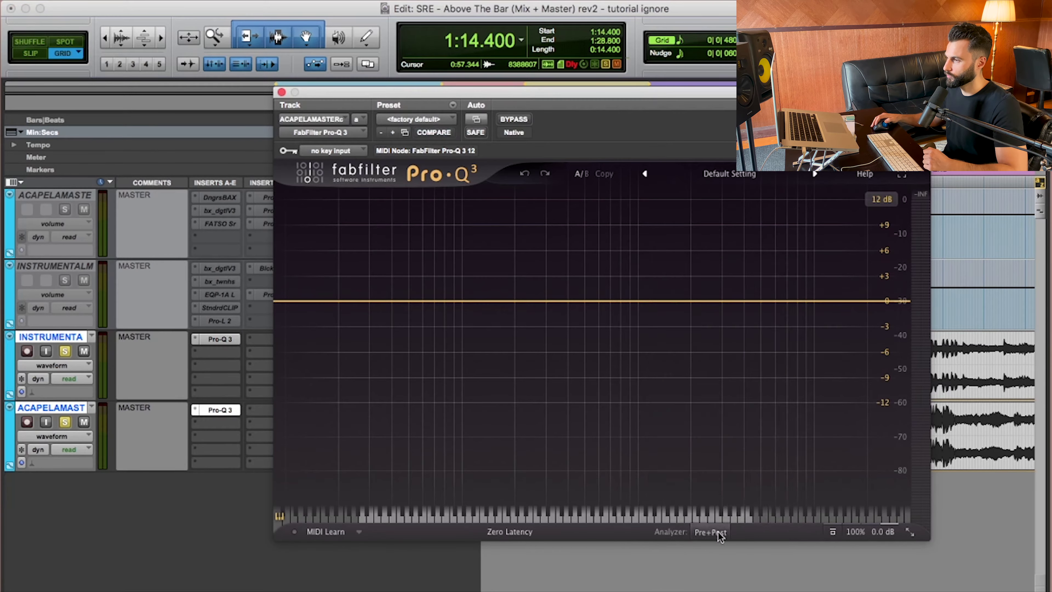
left_click(709, 532)
scroll(662, 414, "down", 5)
left_click(662, 414)
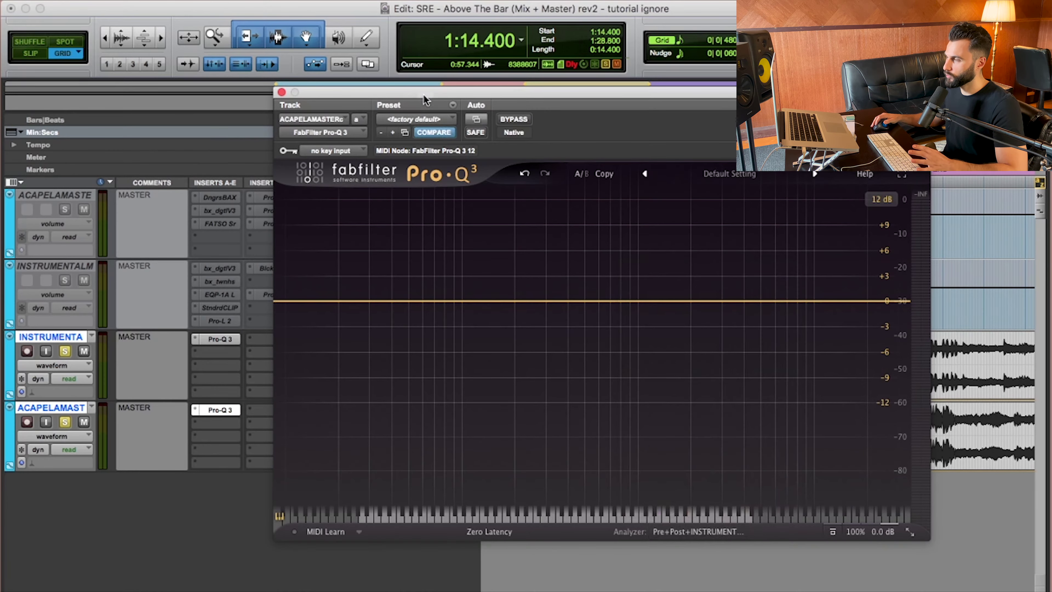
left_click_drag(423, 94, 368, 76)
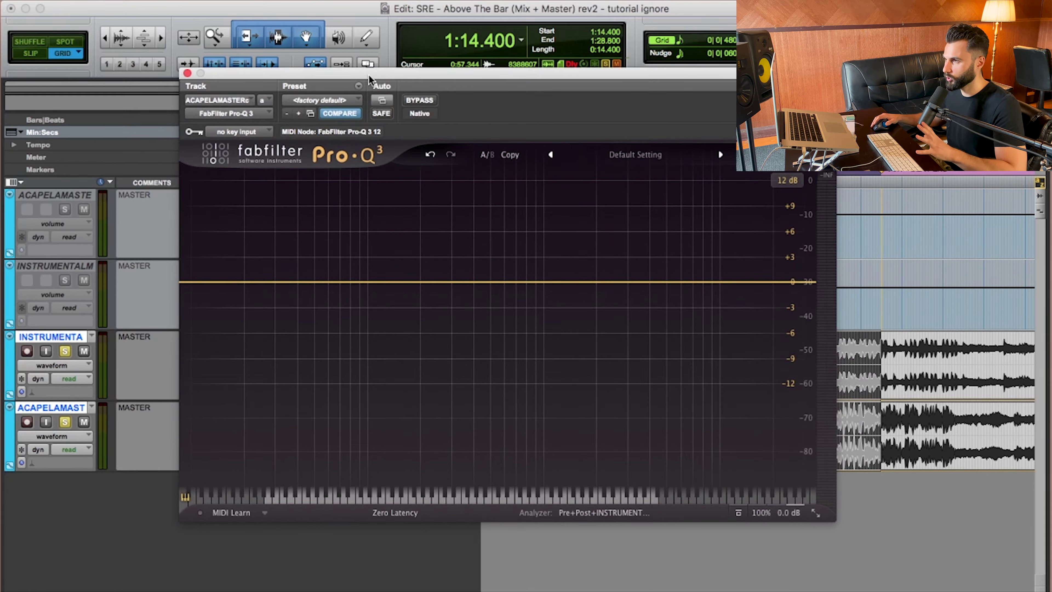
Move the EQ window aside and bring up the instrumental track's Pro-Q 3
left_click_drag(368, 74, 440, 71)
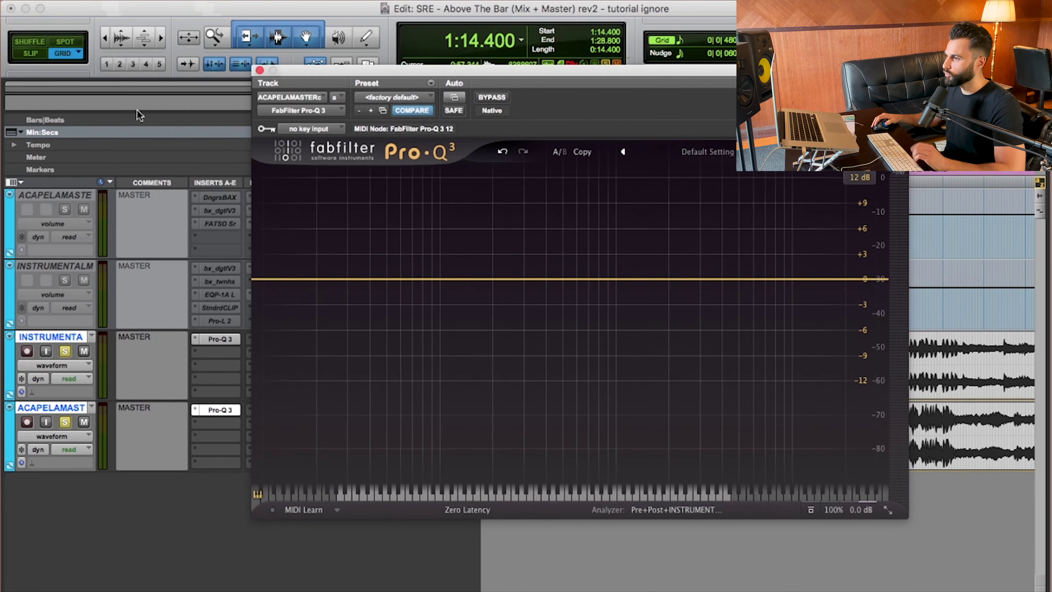
left_click(214, 338)
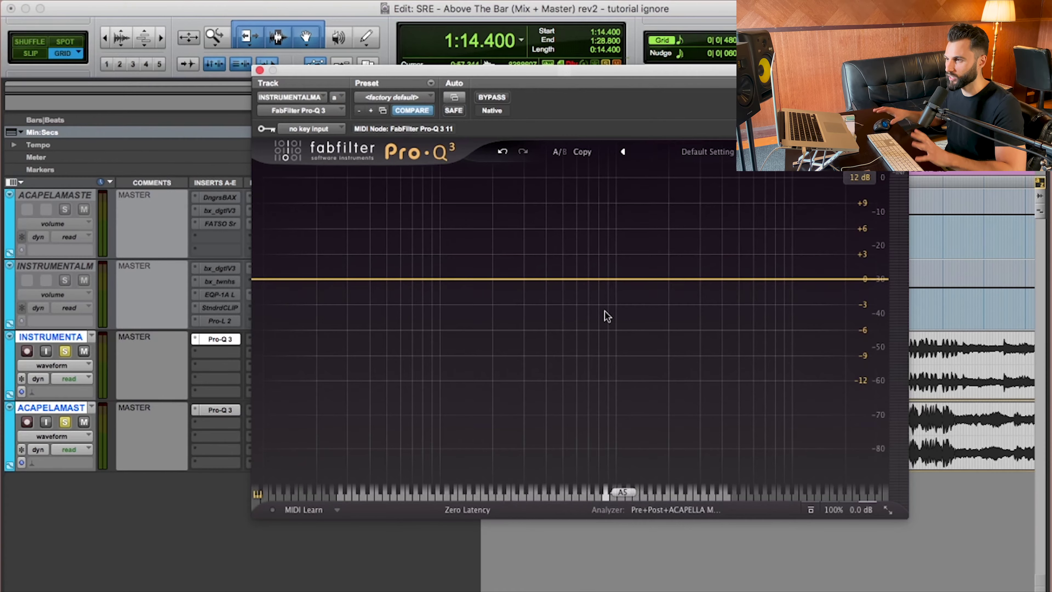
During playback, add four 0 dB bell bands at 152, 387, 652 and 5551 Hz
key("space")
left_click(468, 283)
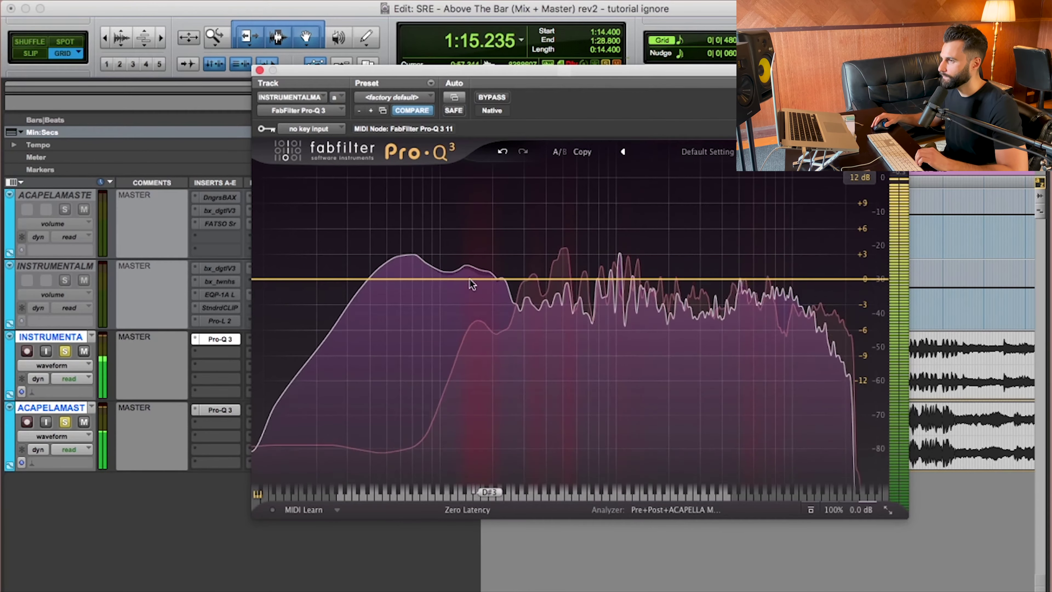
double_click(471, 439)
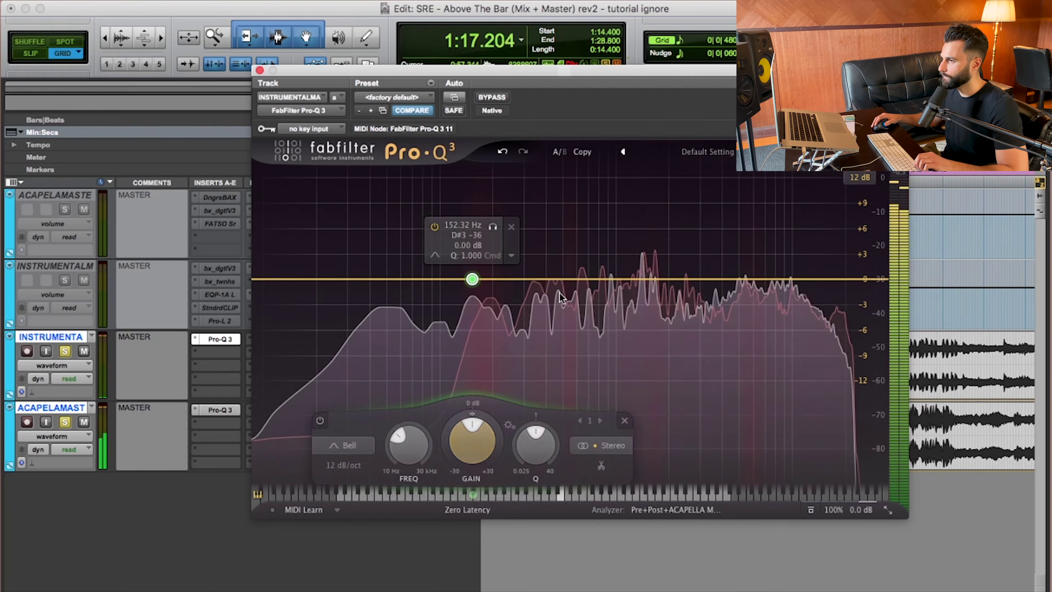
left_click(544, 282)
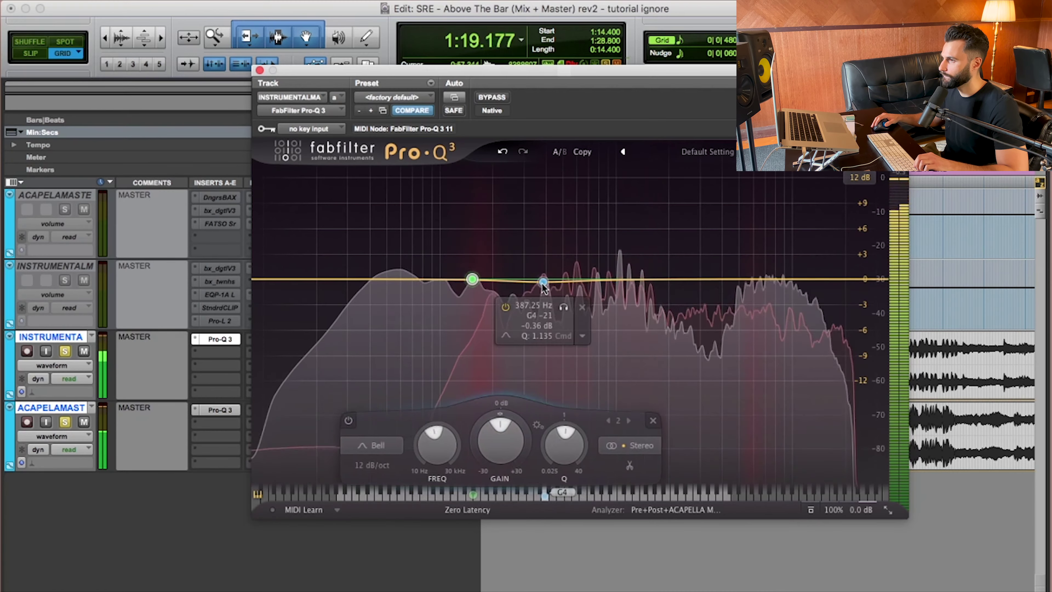
double_click(525, 430)
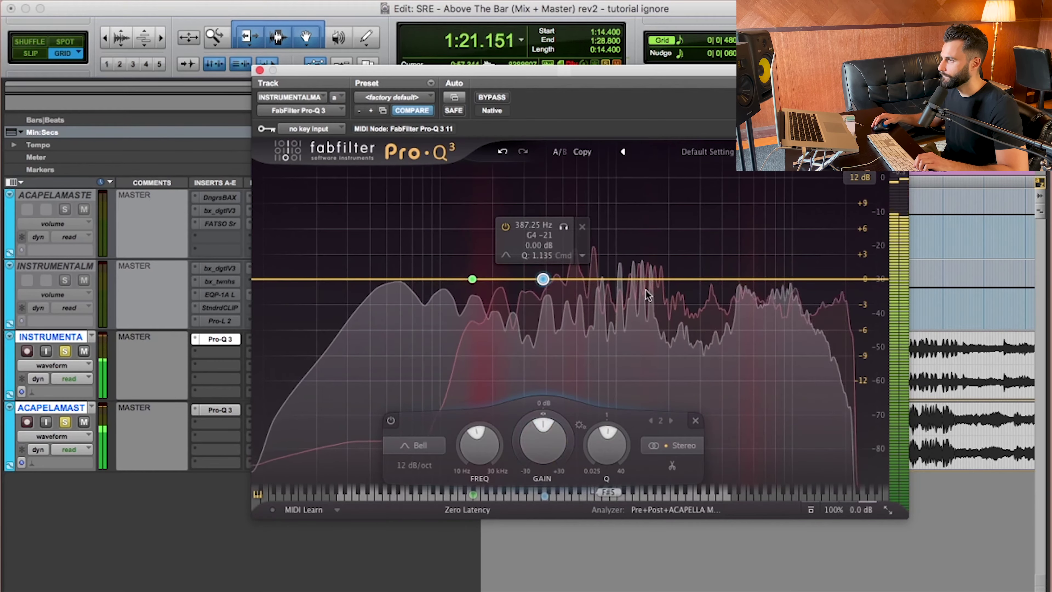
left_click(747, 284)
double_click(712, 439)
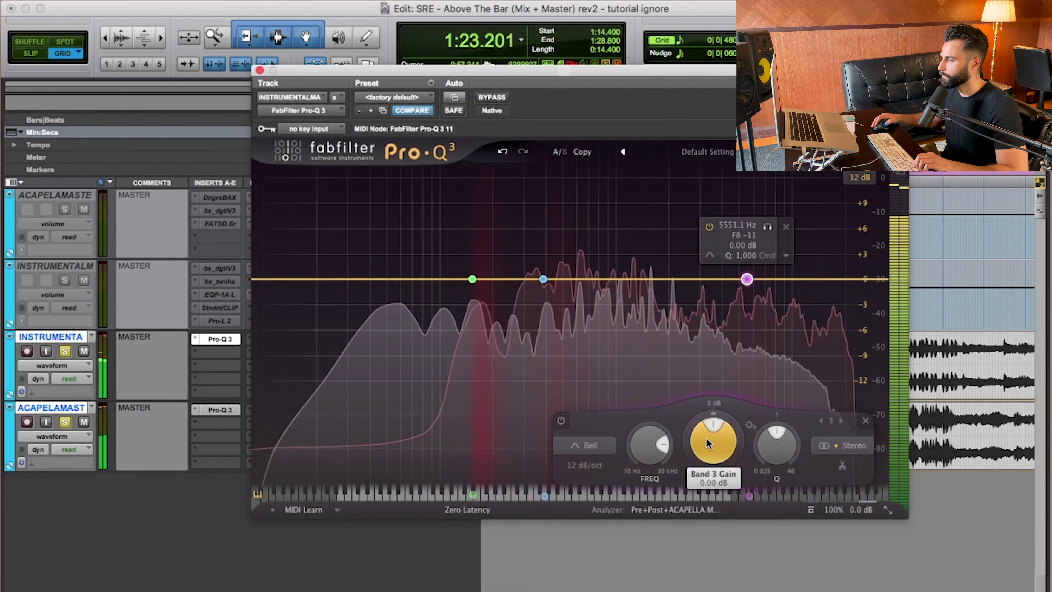
mouse_move(591, 308)
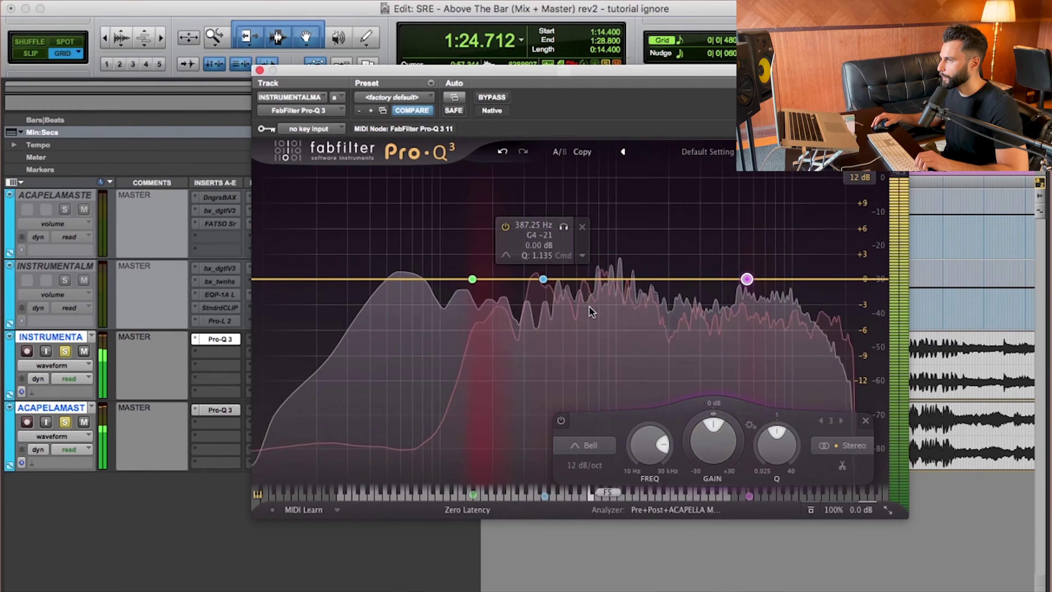
left_click(583, 286)
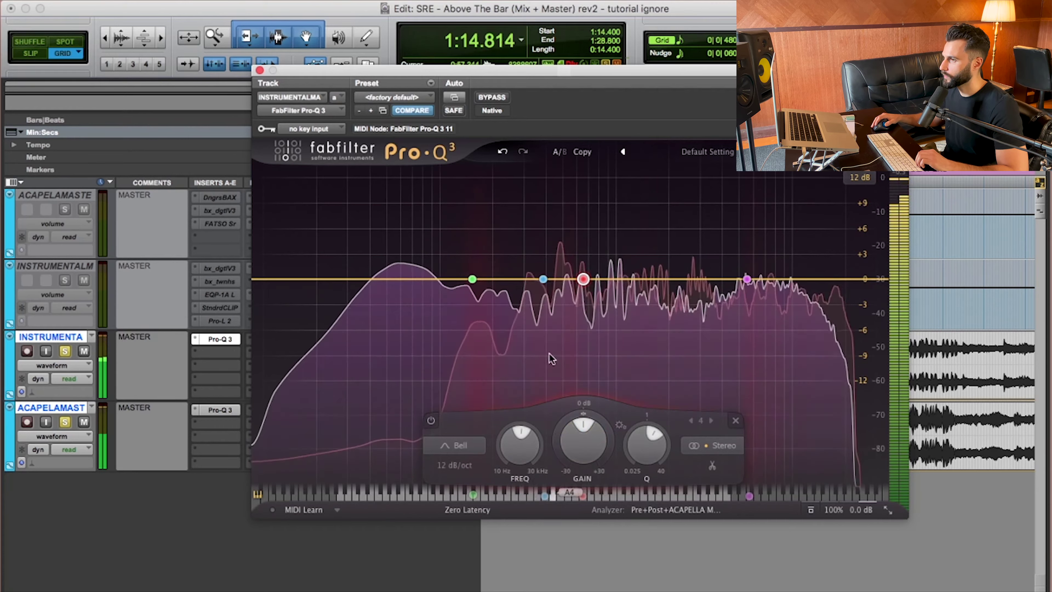
mouse_move(502, 287)
key("space")
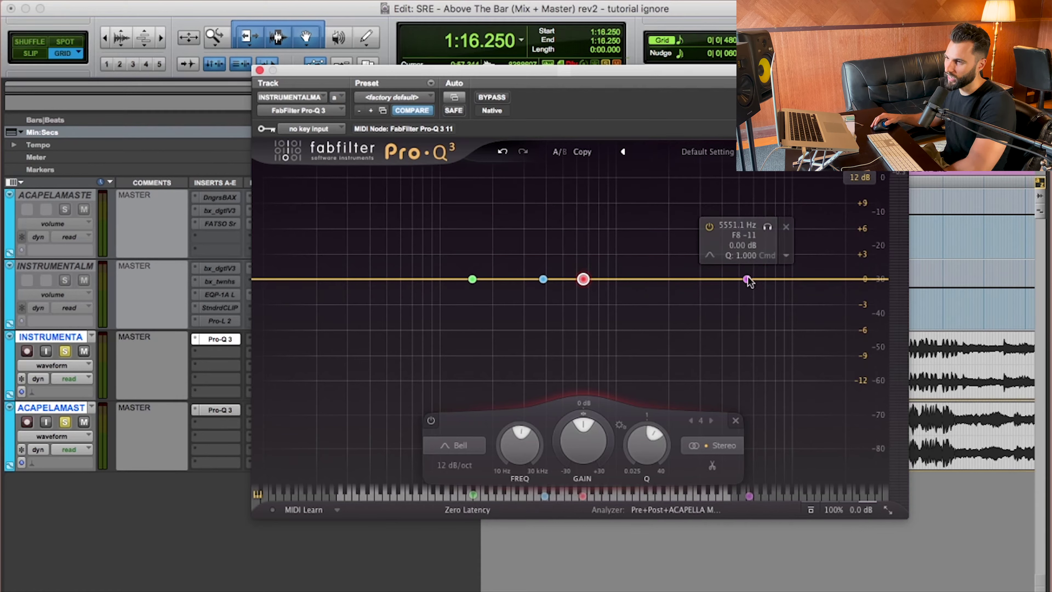
Solo and audition the 5.5 kHz, 652 Hz and 387 Hz bands during playback
left_click(767, 227)
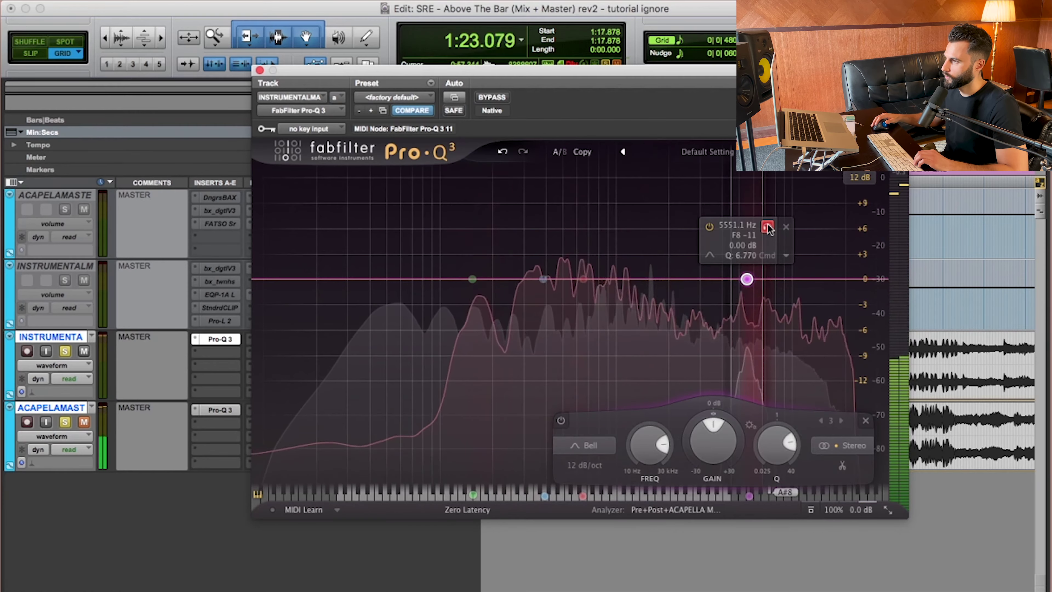
key("space")
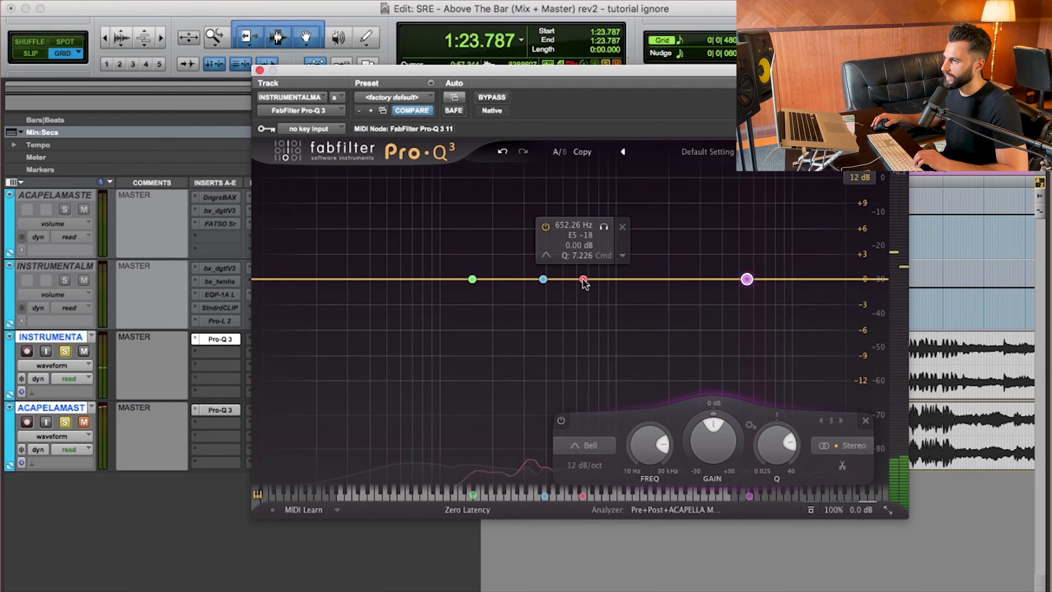
left_click(583, 279)
left_click(604, 227)
key("space")
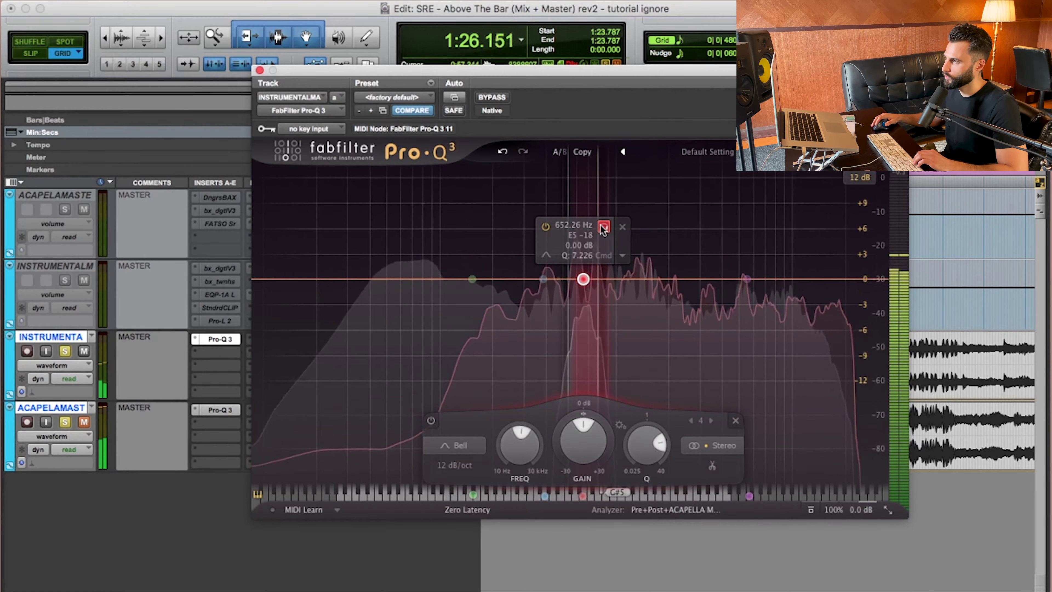
key("space")
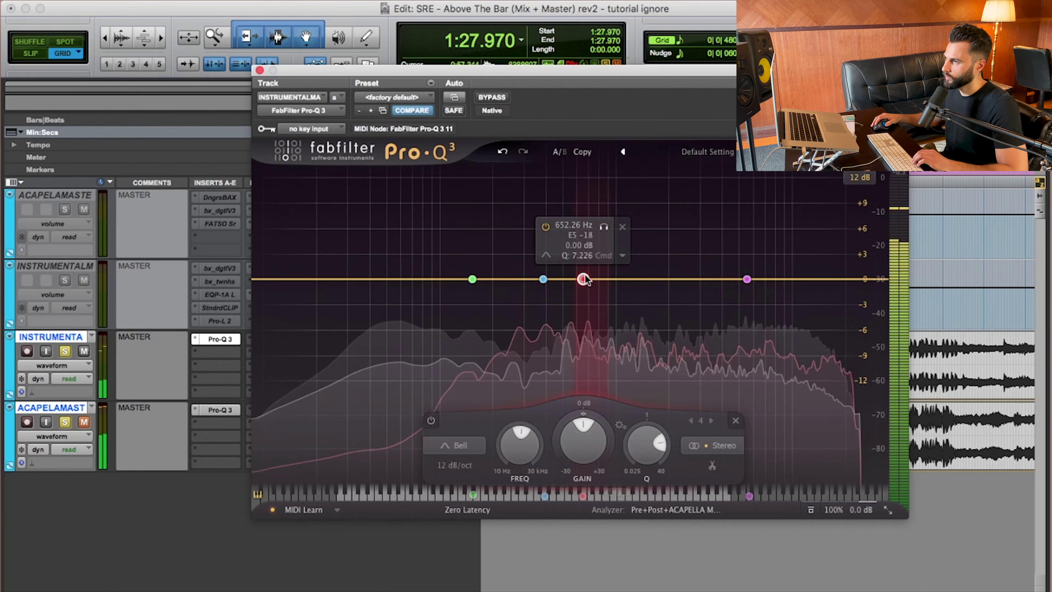
left_click(563, 227)
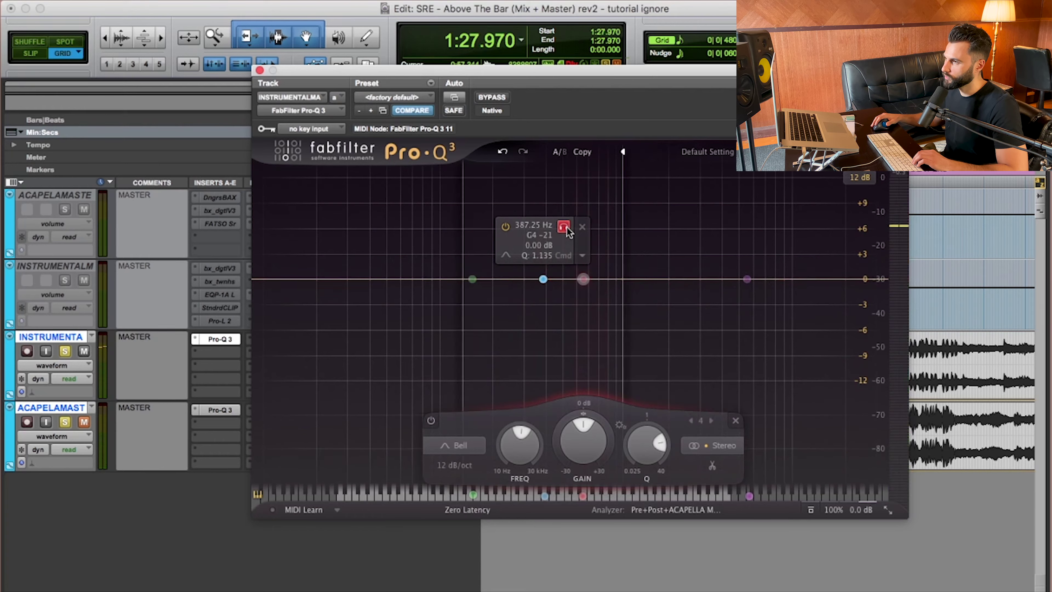
key("space")
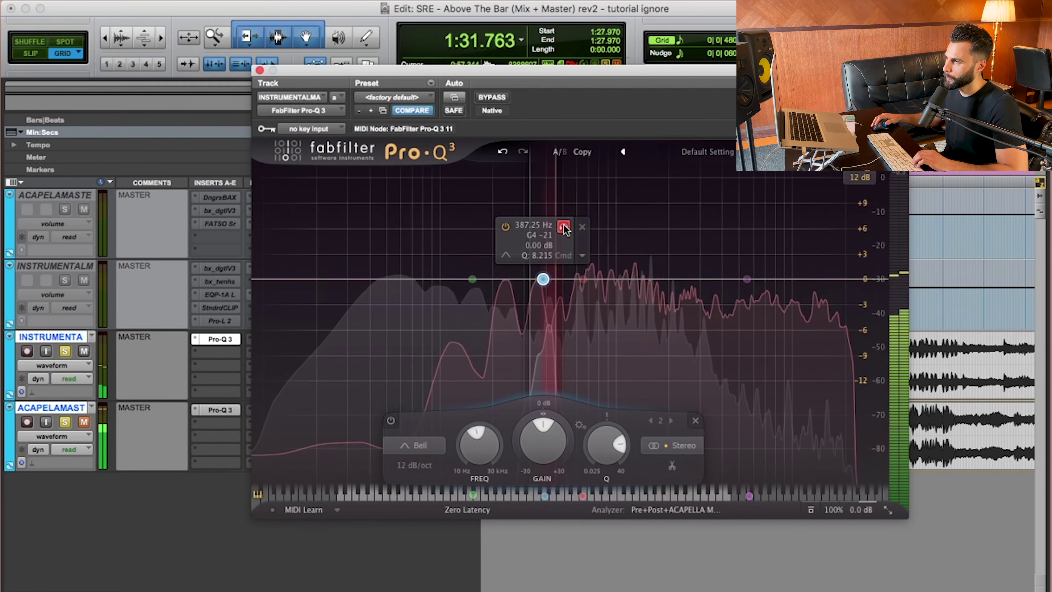
left_click(563, 226)
key("space")
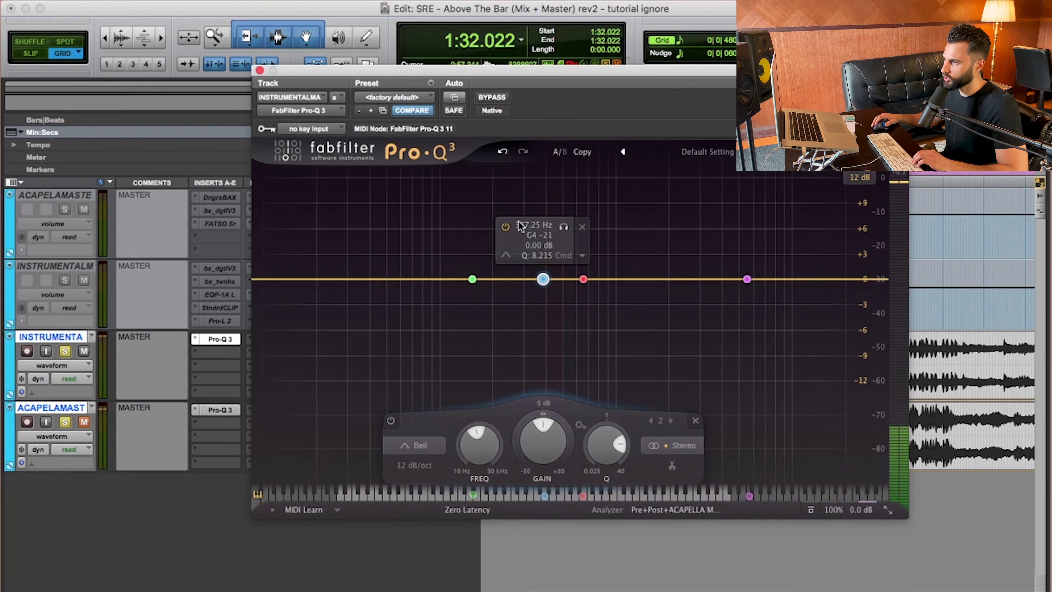
Solo the 152 Hz band, narrow its Q, and audition it in playback
left_click(472, 278)
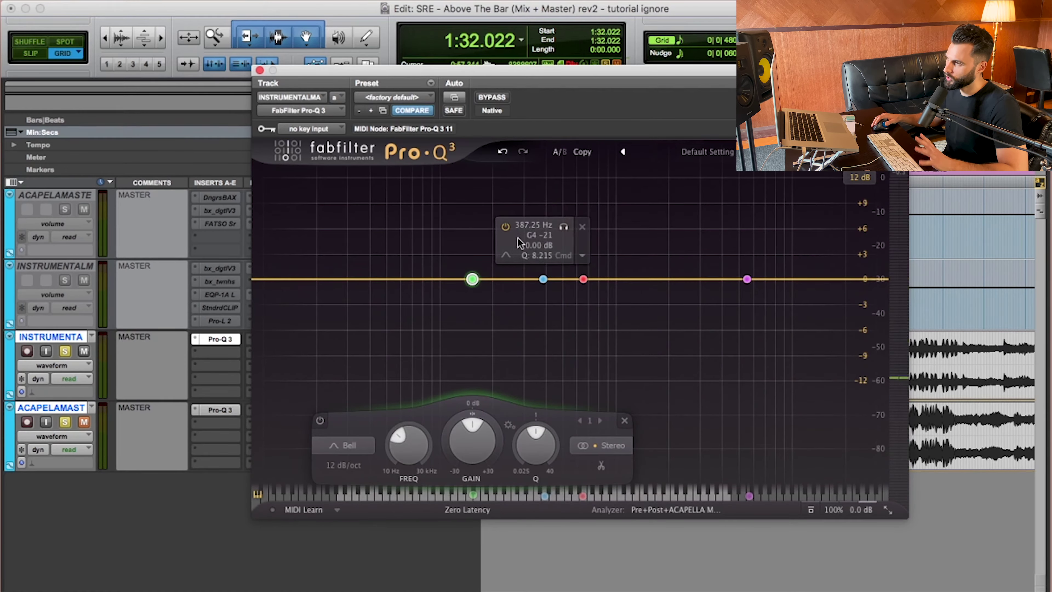
left_click(491, 229)
left_click_drag(491, 229, 529, 376)
left_click(492, 226)
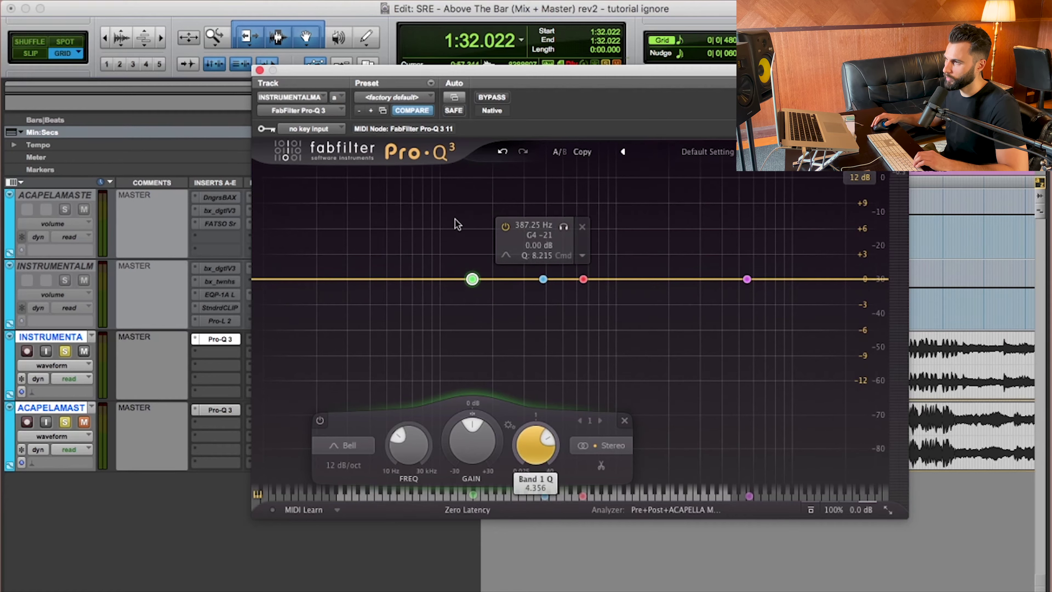
left_click(492, 227)
key("space")
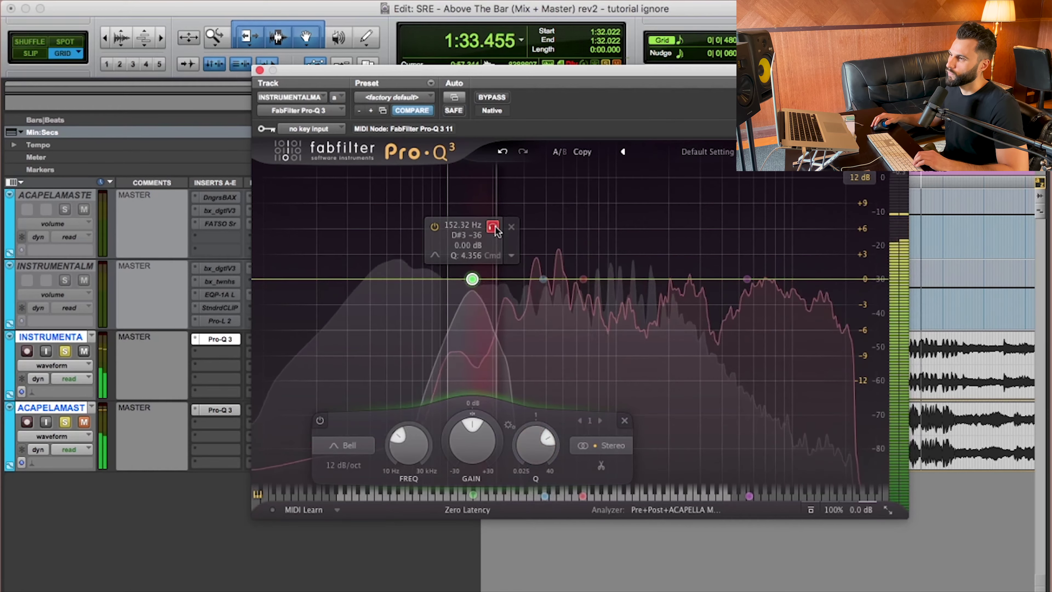
key("space")
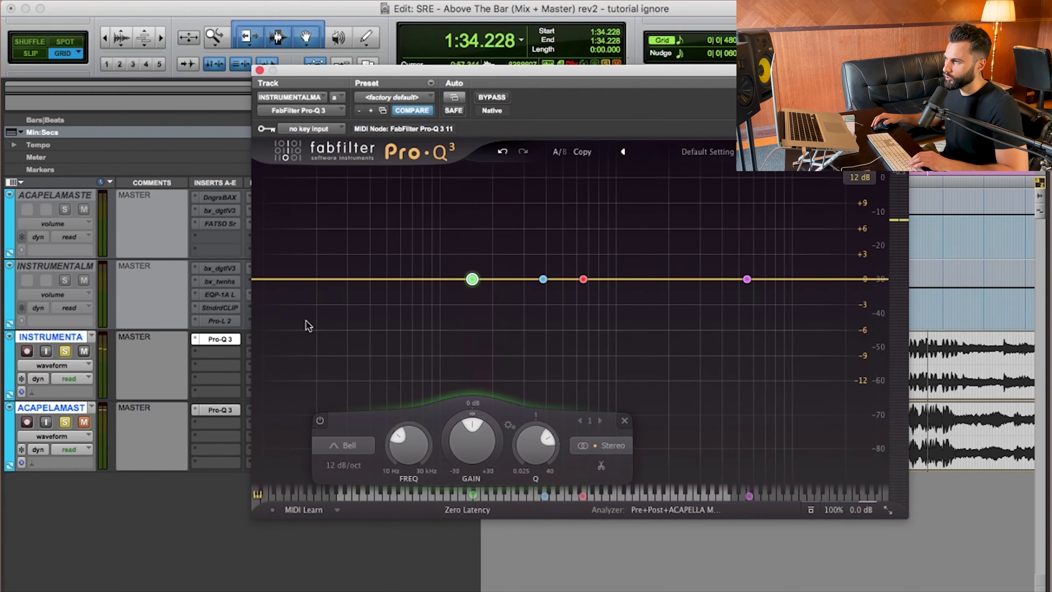
Nudge the low band to 154.36 Hz at +0.81 dB and switch it off
mouse_move(545, 284)
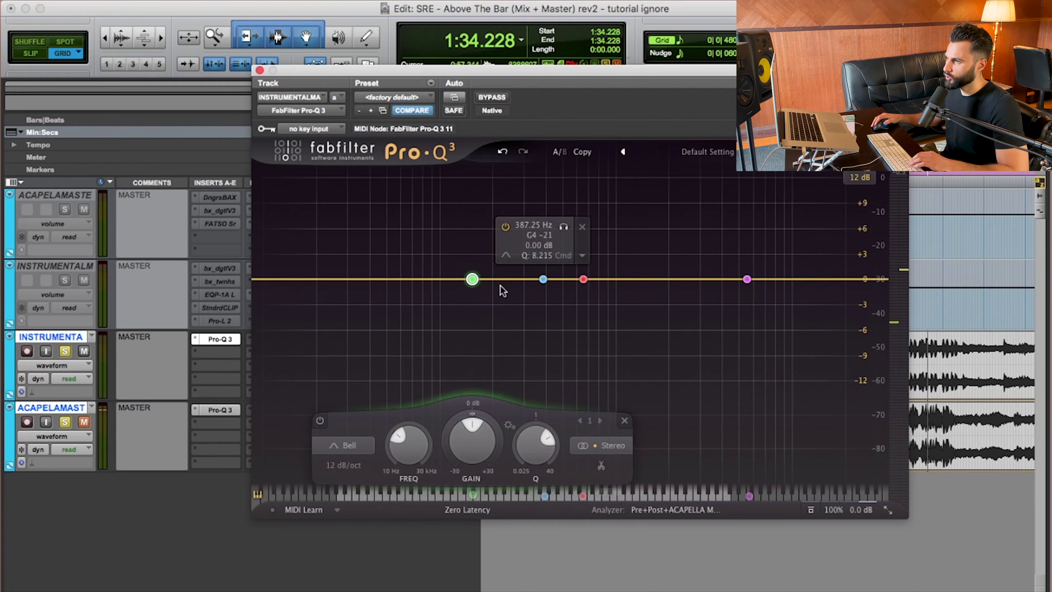
left_click_drag(472, 279, 471, 275)
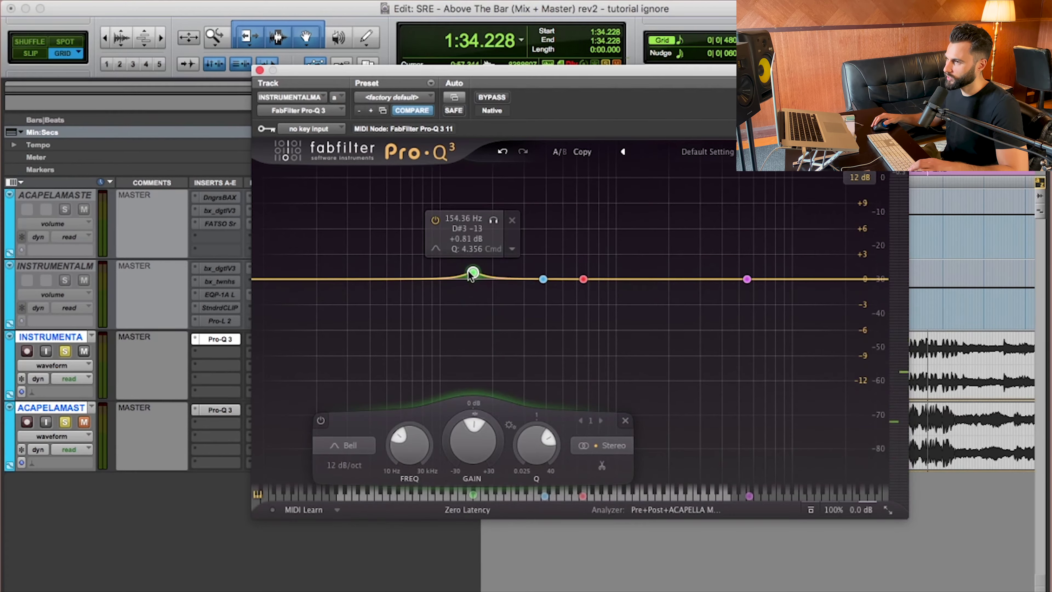
double_click(471, 274)
mouse_move(545, 282)
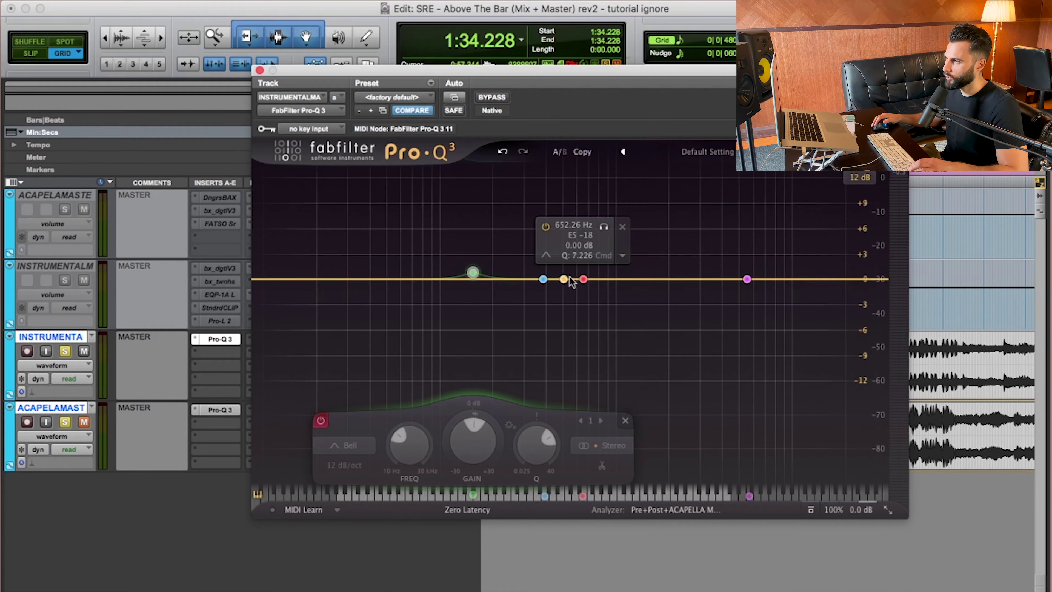
left_click_drag(392, 79, 556, 76)
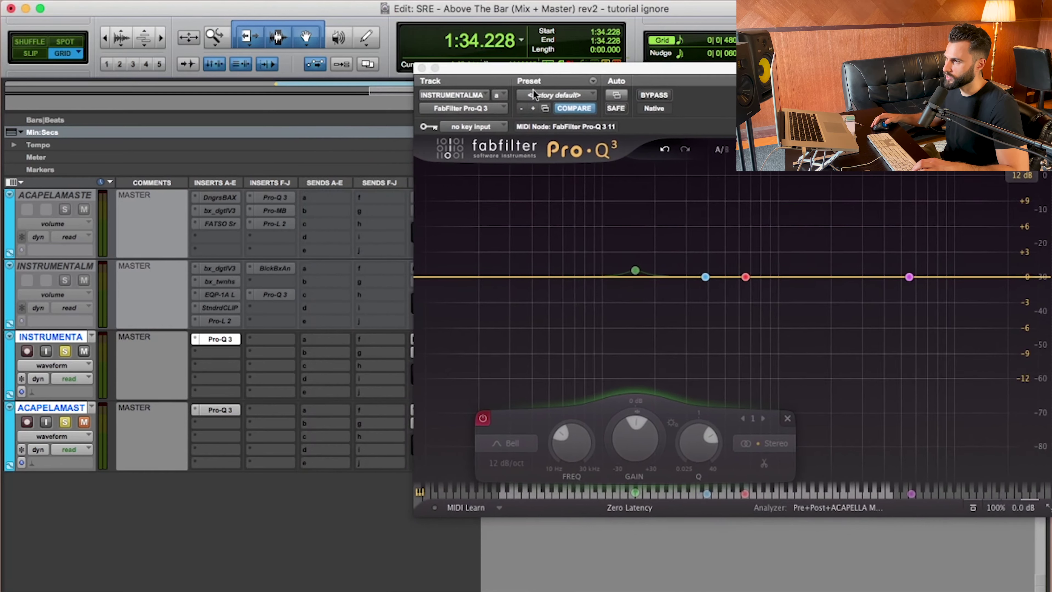
Route the acapella track's send to MAIN VOX SC
left_click(370, 404)
mouse_move(414, 422)
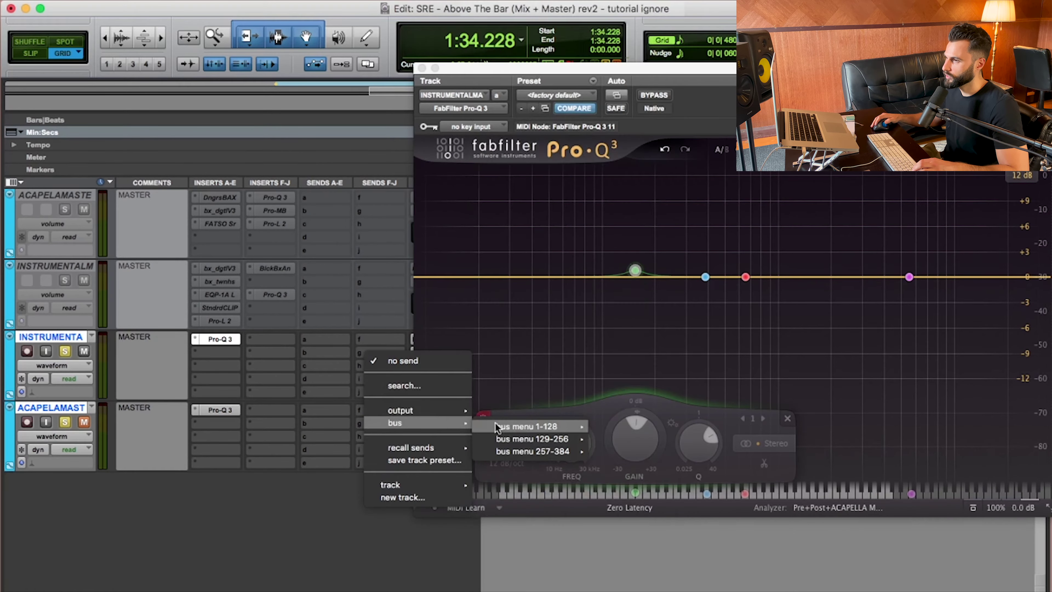
mouse_move(534, 426)
scroll(663, 290, "down", 6)
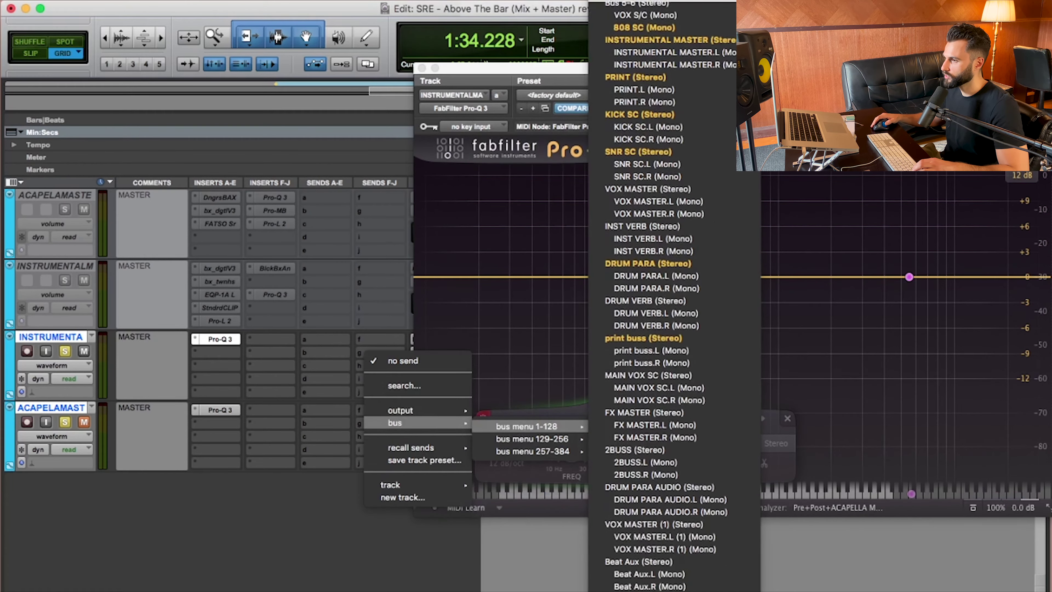
scroll(671, 296, "down", 3)
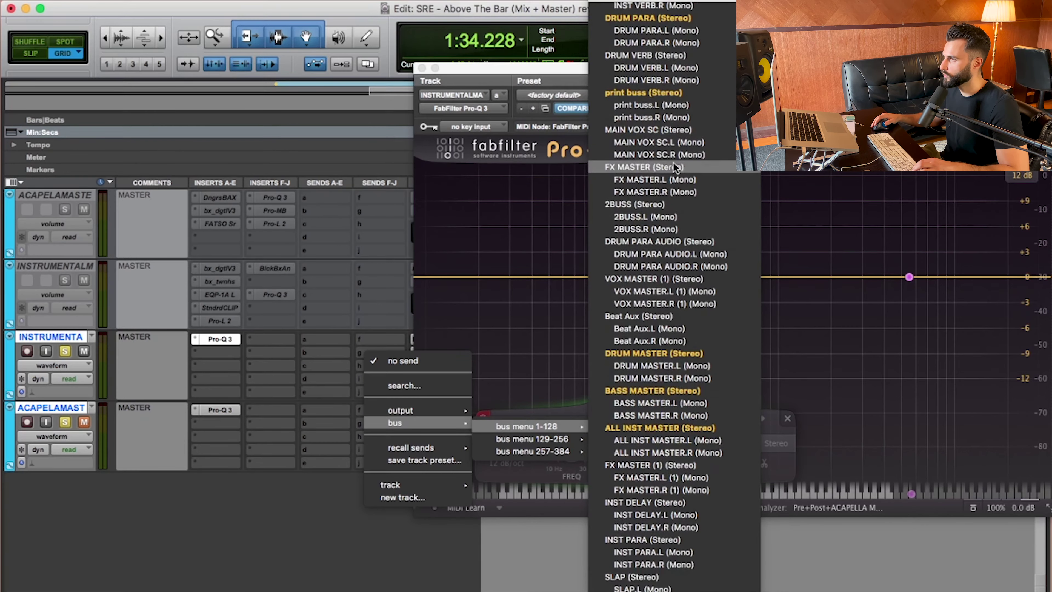
left_click(660, 129)
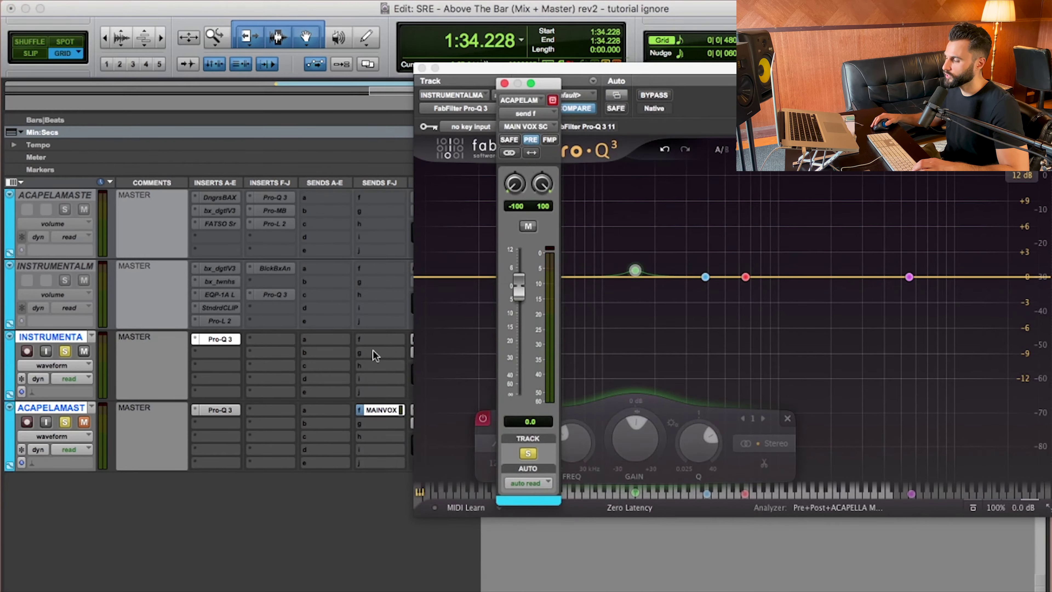
Route the instrumental track's send to Bus 71-72 at 0 dB
left_click(380, 338)
mouse_move(426, 354)
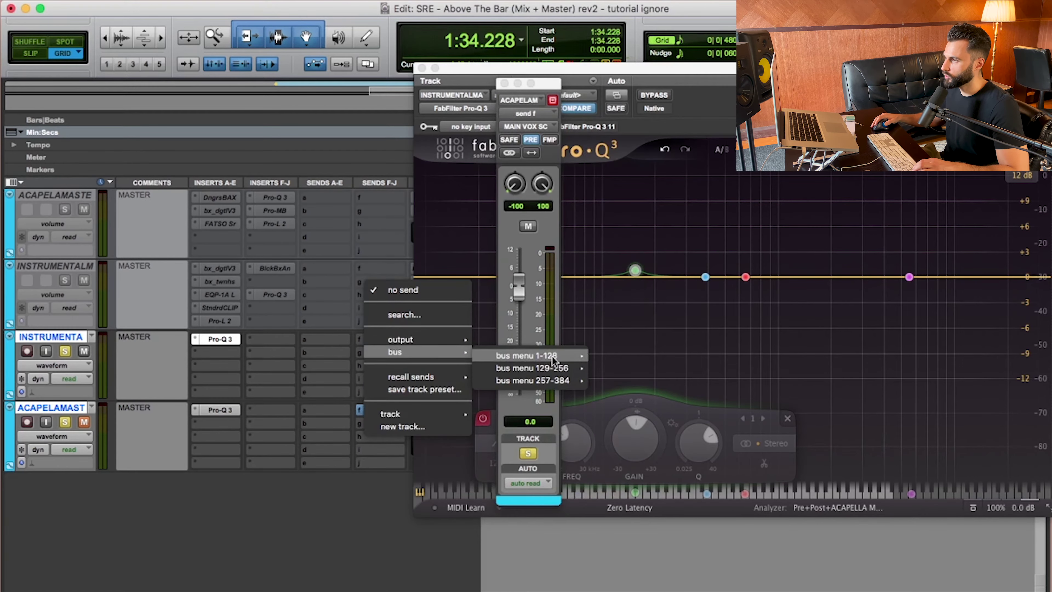
mouse_move(607, 355)
scroll(679, 186, "down", 15)
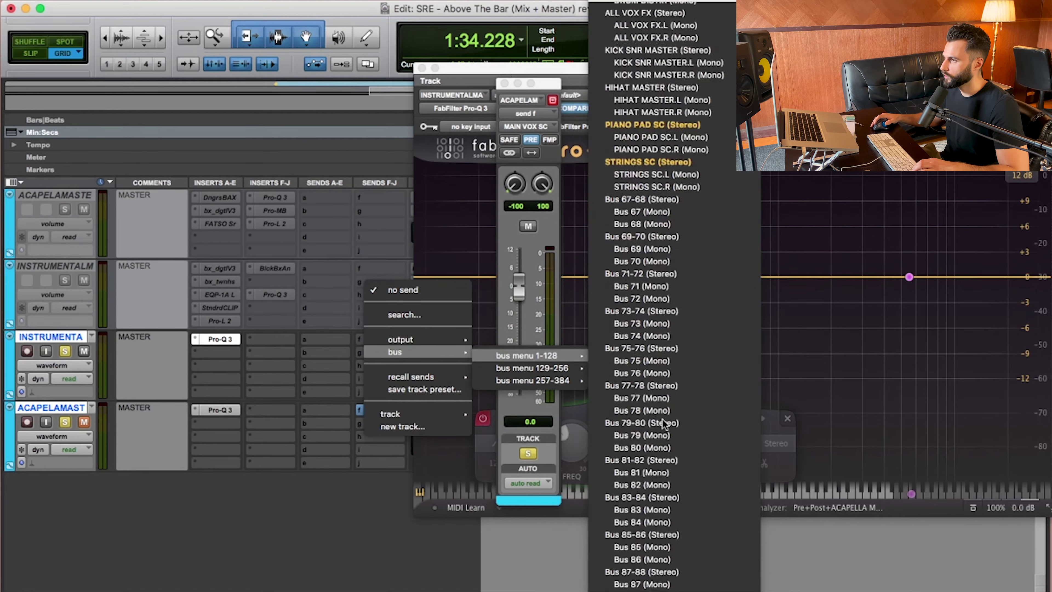
left_click(641, 39)
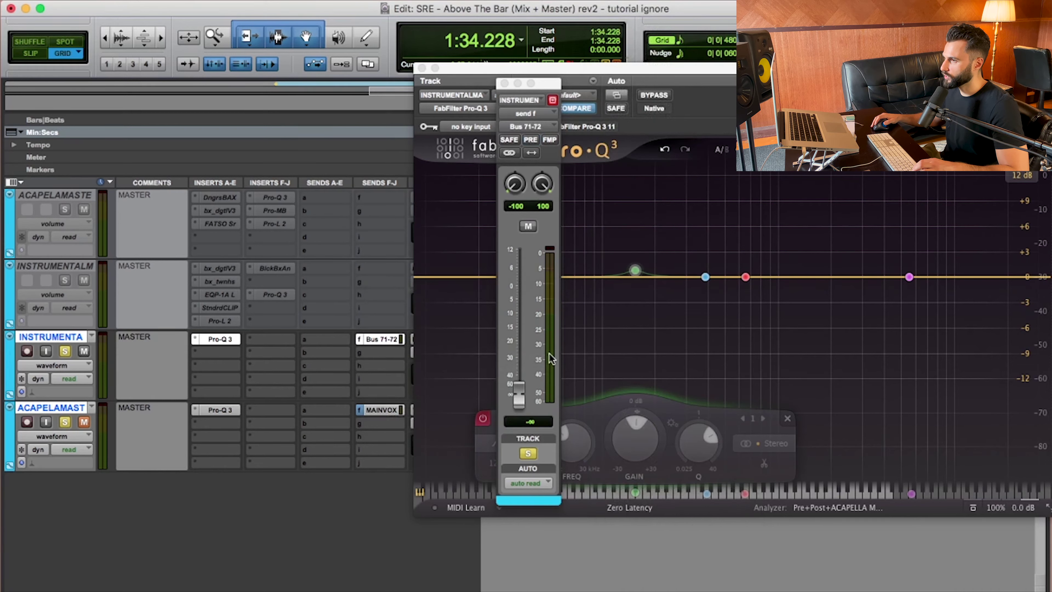
left_click(516, 393, "alt")
Rename Bus 71-72 to 'BEAT SC' and close the send window
right_click(387, 340)
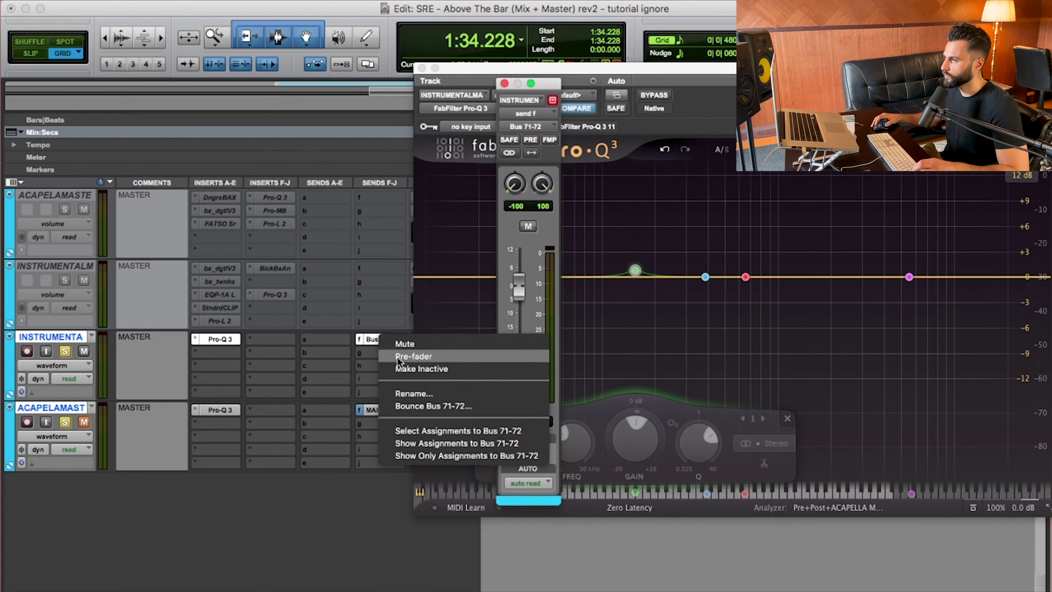
key("Escape")
right_click(387, 350)
left_click(409, 392)
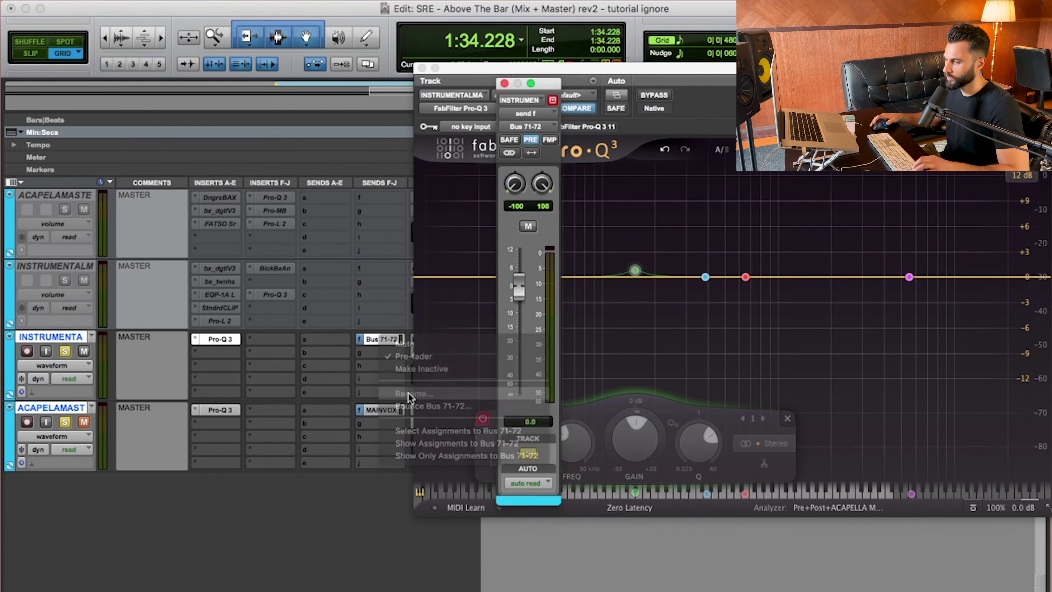
type("BEAT SC")
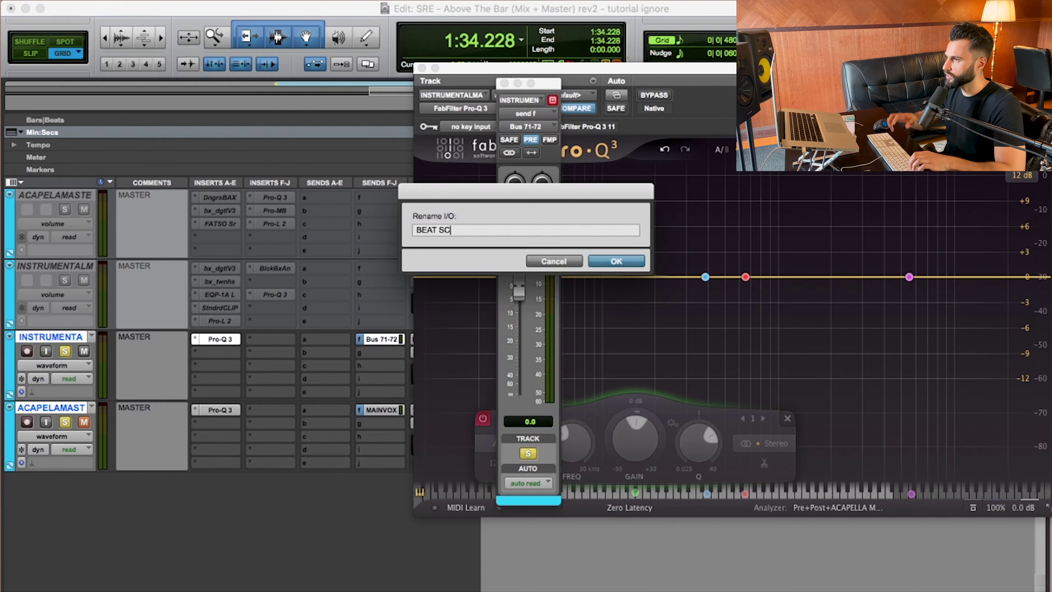
key("Return")
left_click(504, 83)
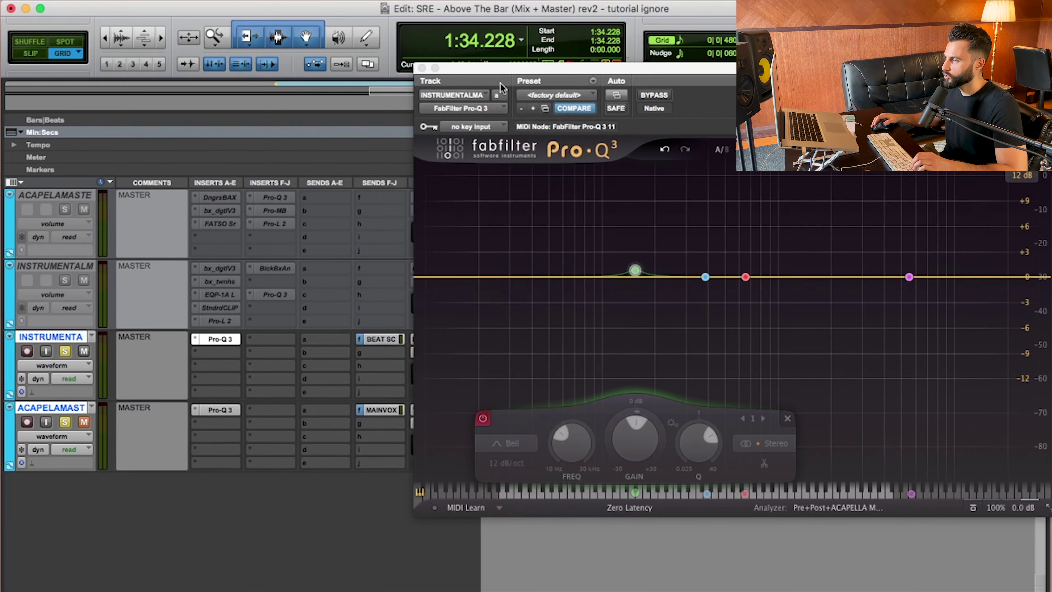
Set the instrumental Pro-Q 3's sidechain key input to MAIN VOX SC.L
left_click_drag(515, 69, 408, 69)
left_click(398, 128)
mouse_move(394, 129)
mouse_move(471, 135)
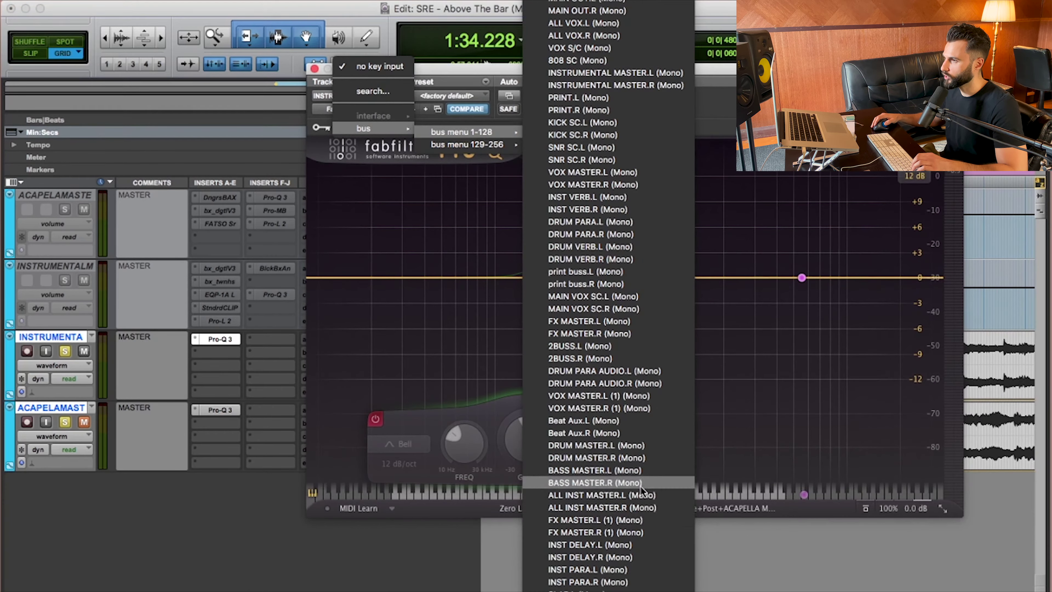
left_click(616, 297)
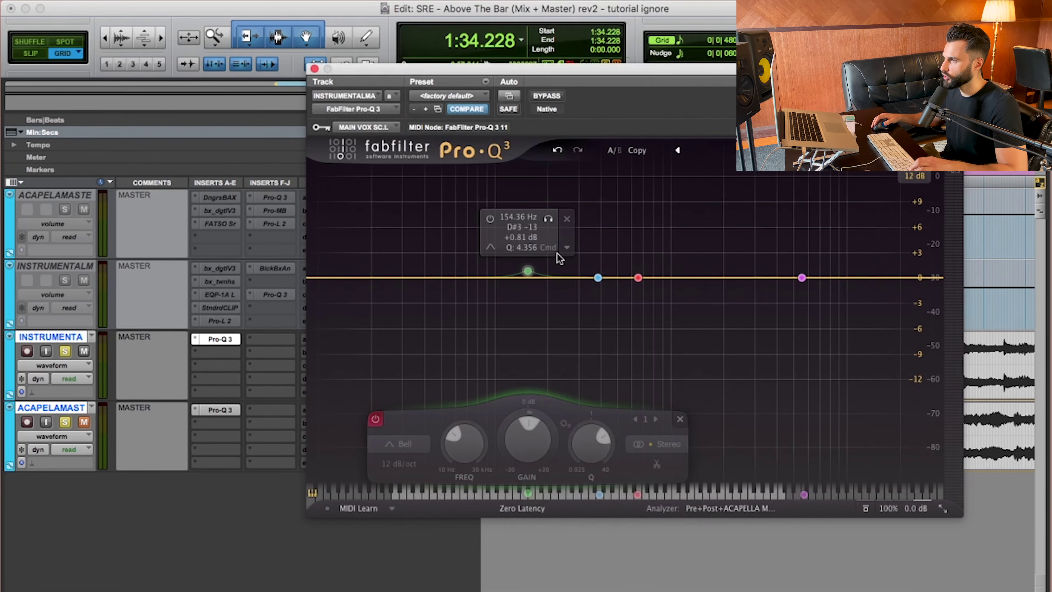
Make the blue 387 Hz and red 652 Hz bands dynamic
left_click(598, 277)
right_click(598, 277)
left_click(636, 315)
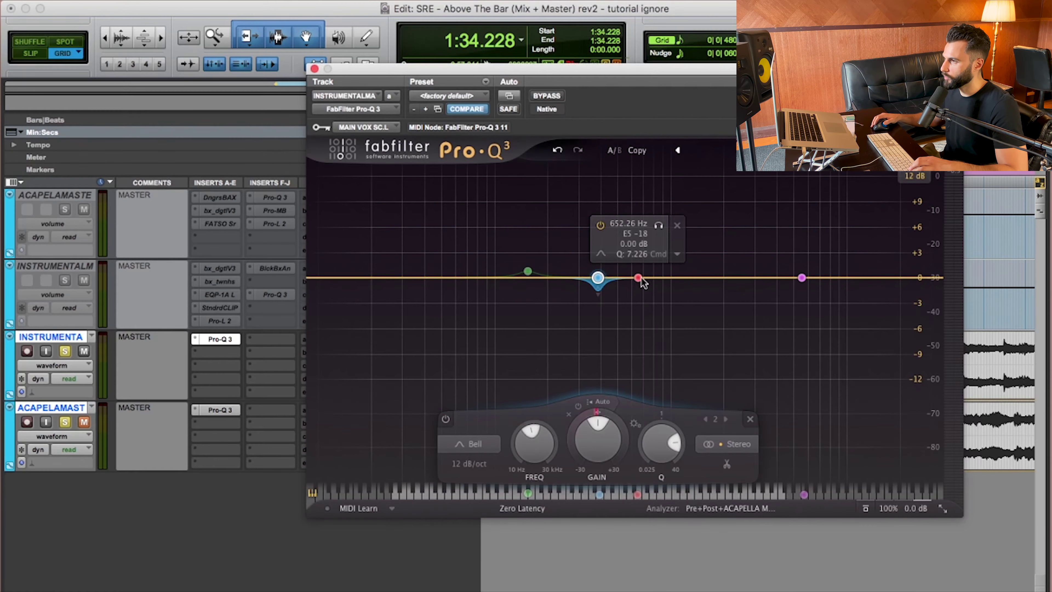
left_click(638, 277)
right_click(638, 277)
left_click(665, 319)
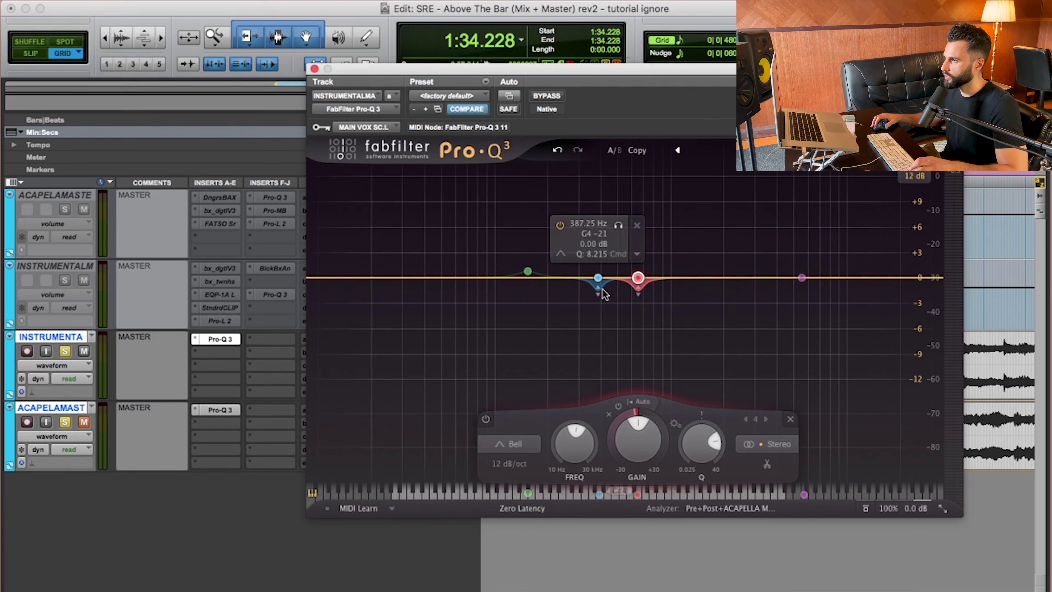
Set the display range to 3 dB and give both dynamic bands -20 dB thresholds
left_click(911, 176)
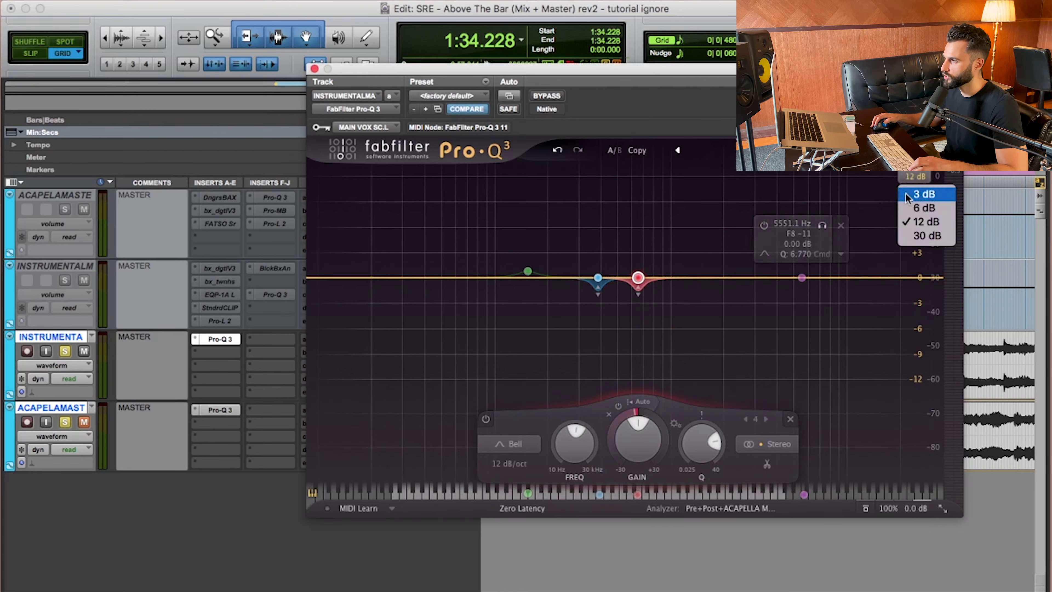
left_click(917, 191)
left_click(598, 317)
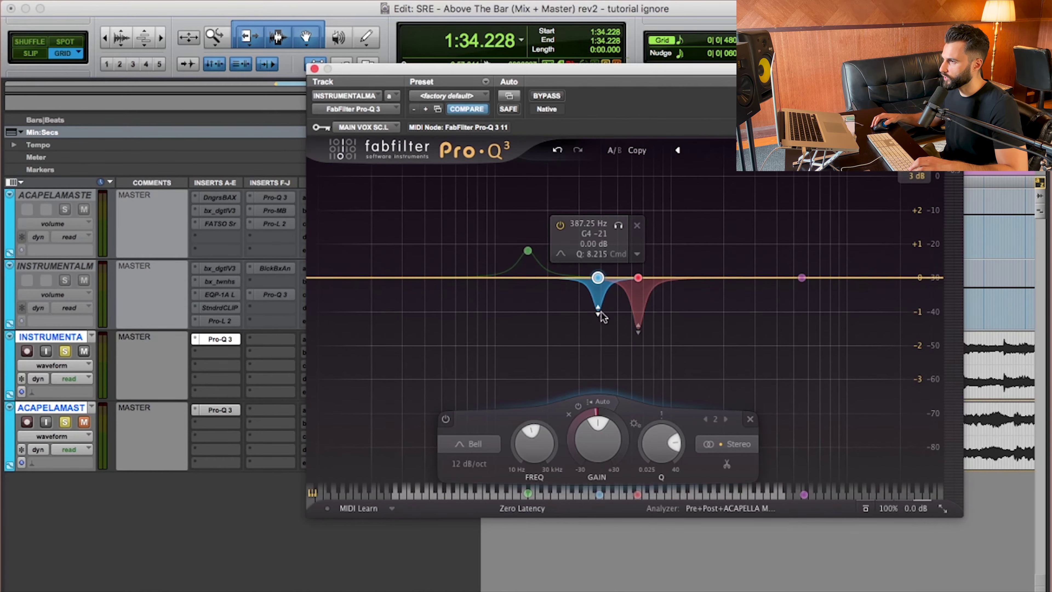
left_click_drag(638, 330, 638, 315)
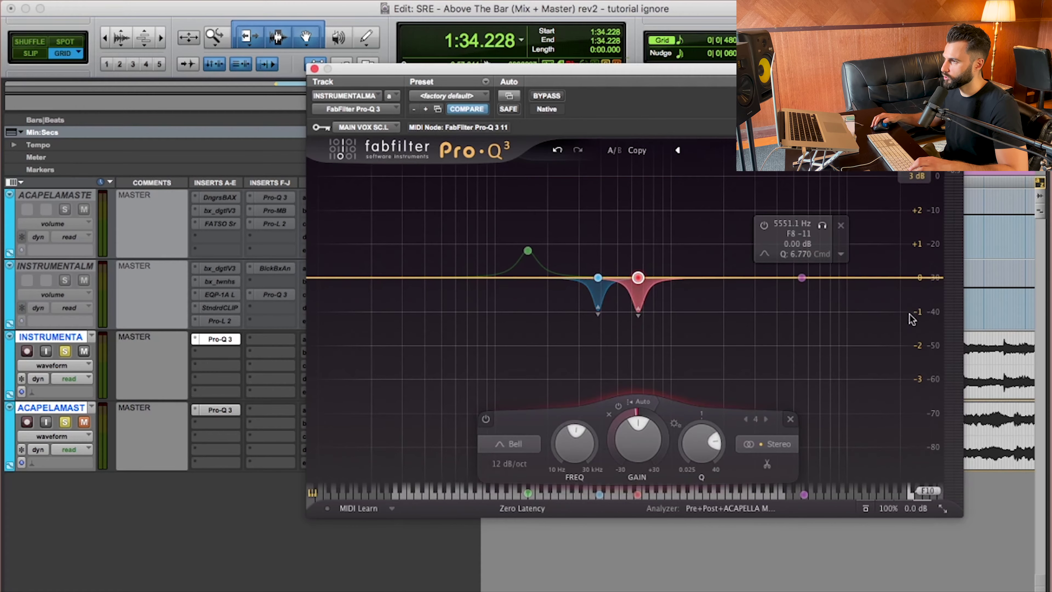
left_click(636, 401)
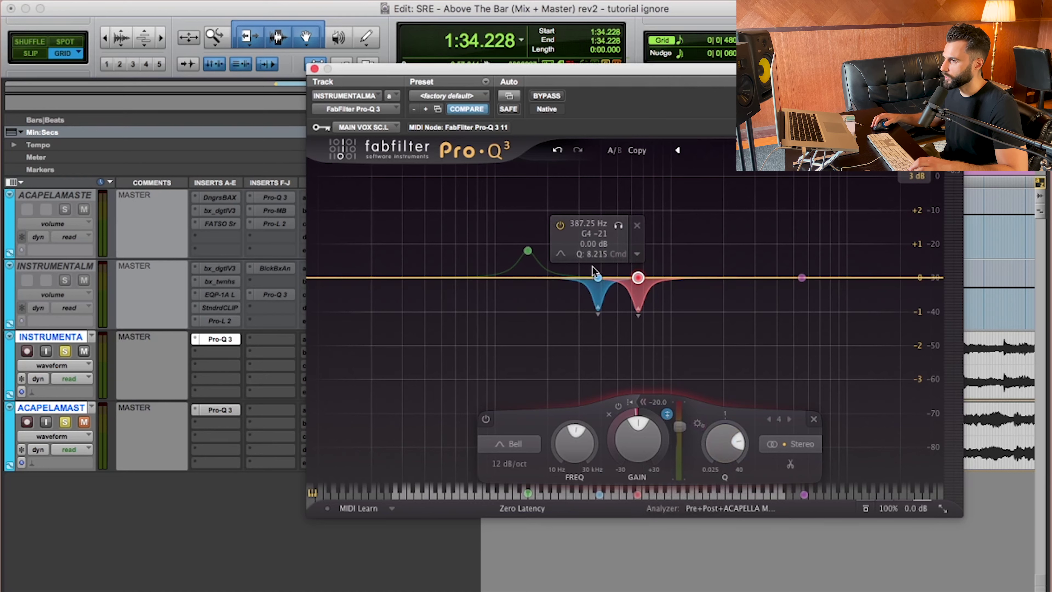
left_click(598, 277)
left_click(605, 403)
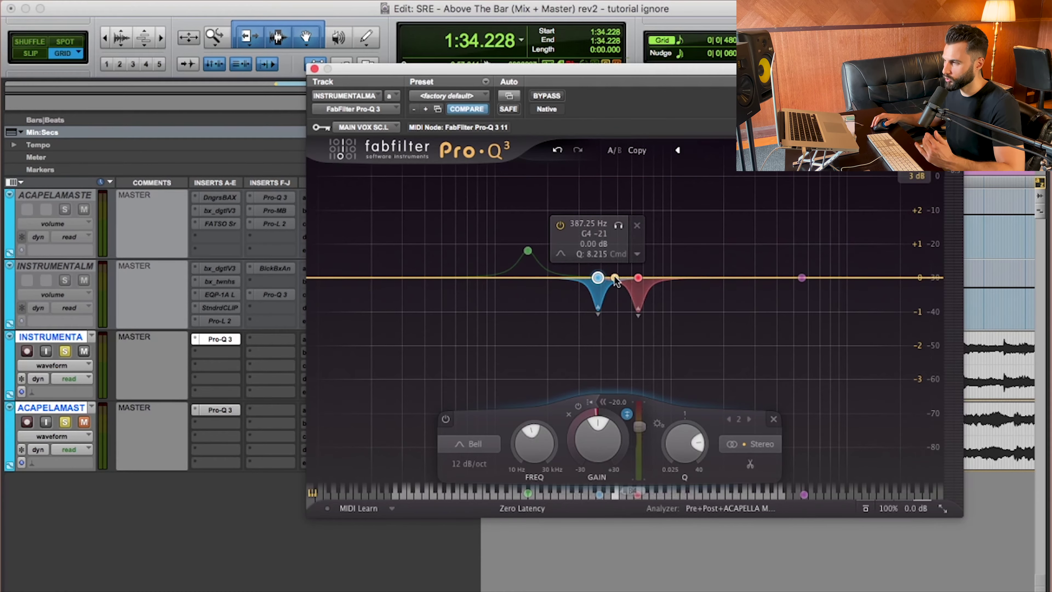
During playback, raise the blue band's threshold to -14.7 dB and the red band's to -15.3 dB
key("space")
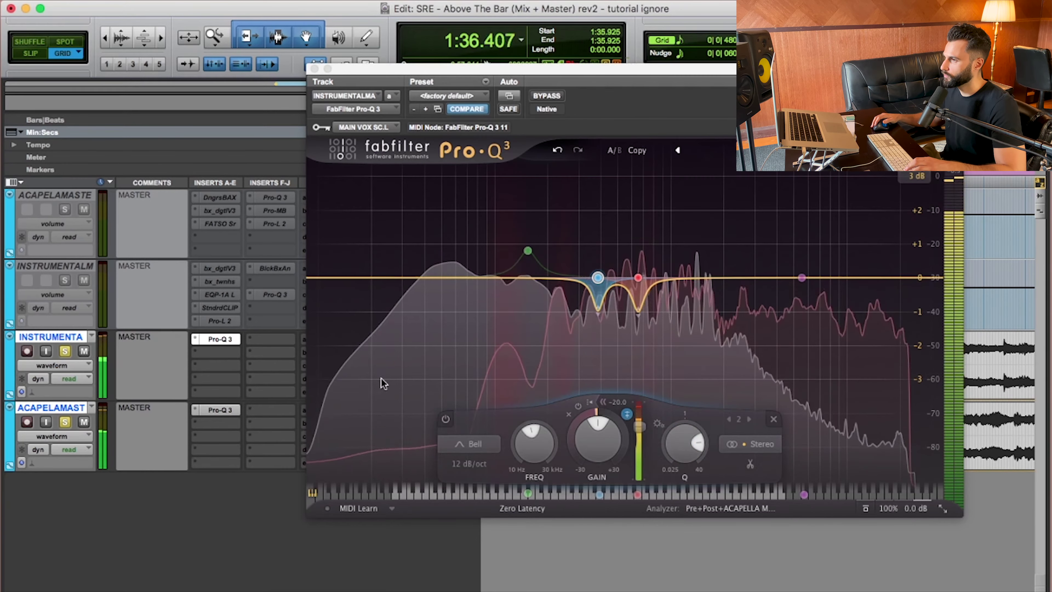
left_click_drag(642, 423, 642, 421)
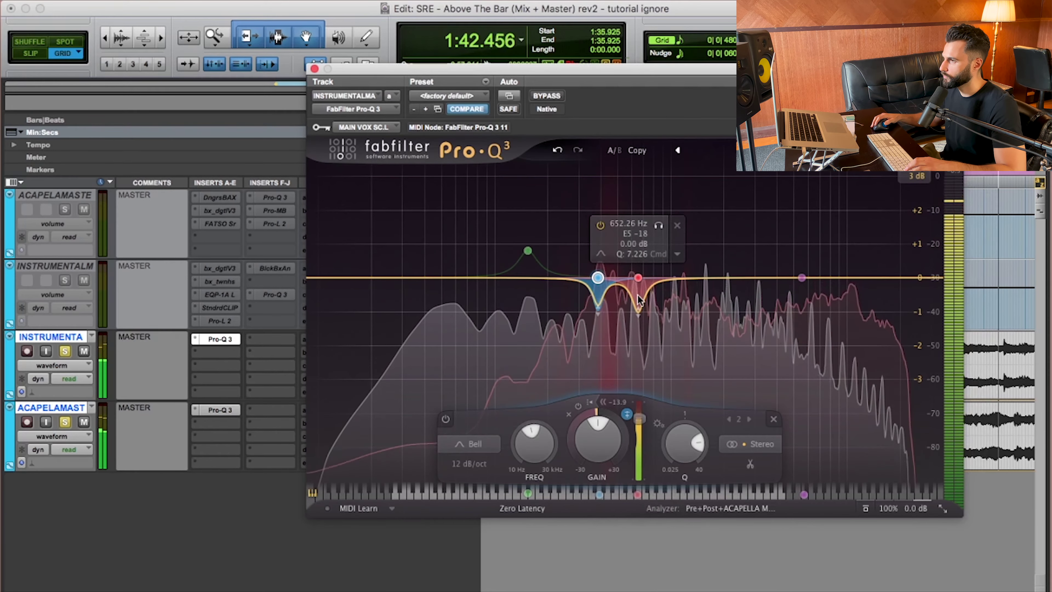
left_click(637, 277)
left_click_drag(681, 422, 683, 417)
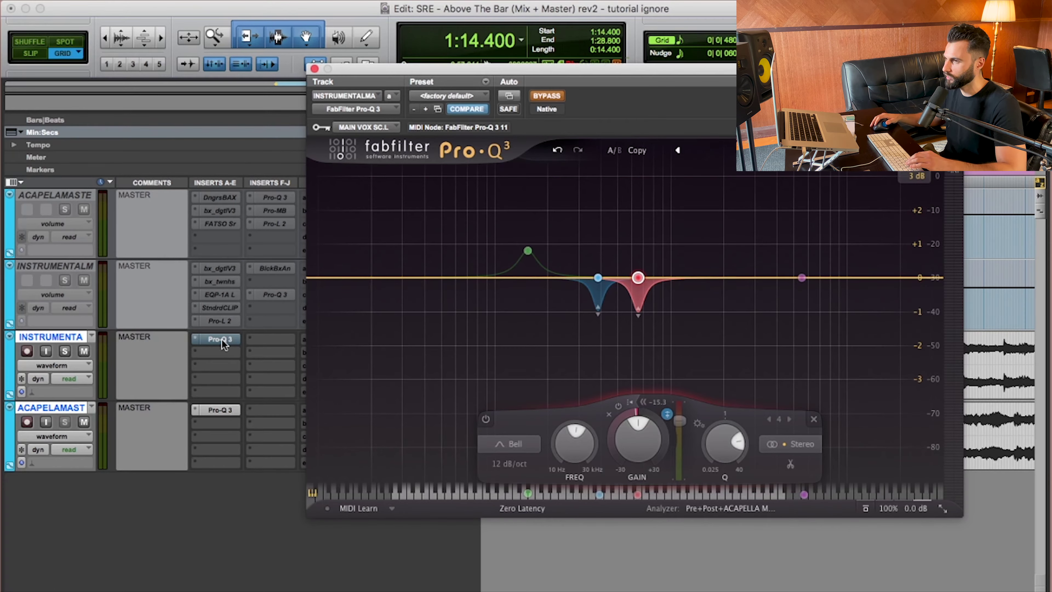
key("space")
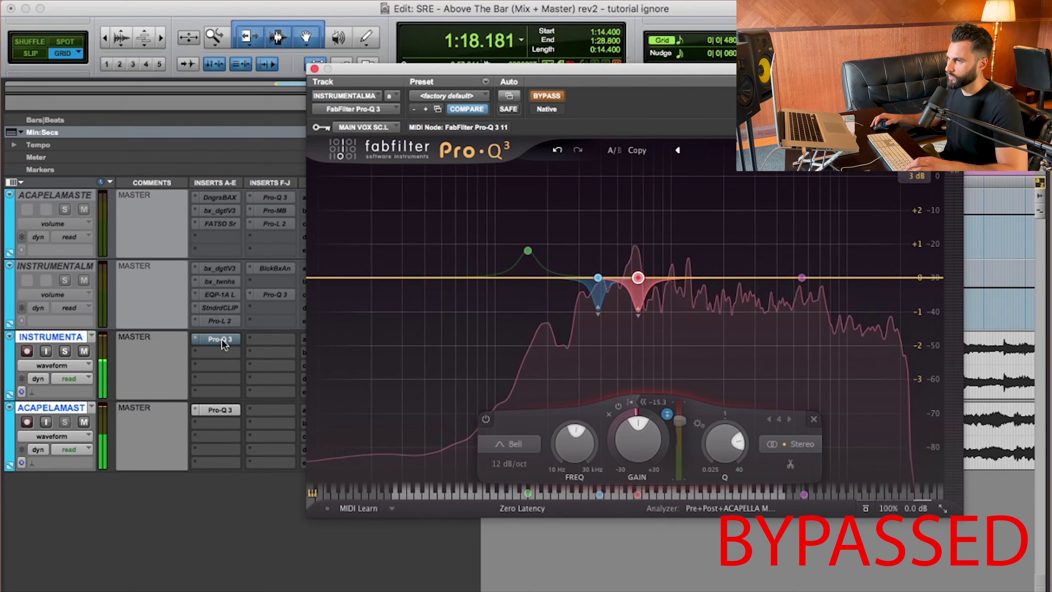
Toggle the instrumental Pro-Q 3 bypass repeatedly to compare, leave it engaged, and stop playback
left_click(221, 339, "super")
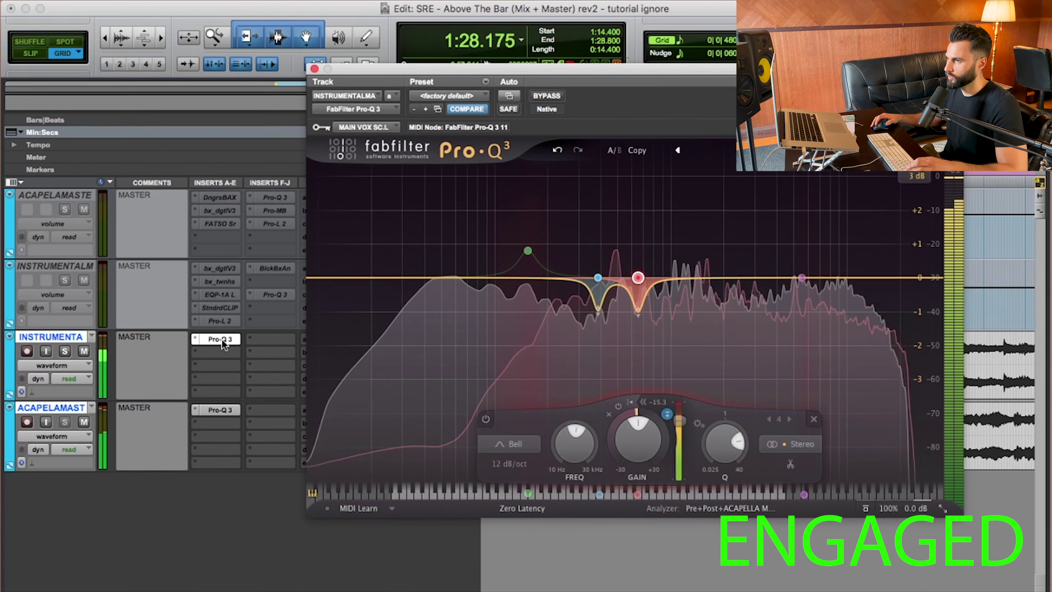
left_click(221, 339, "super")
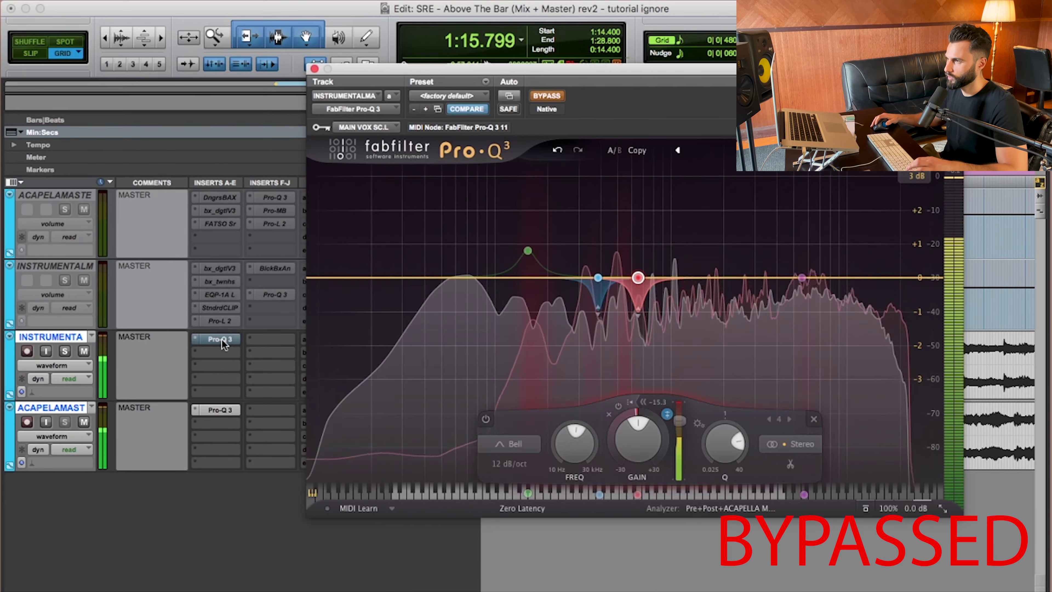
left_click(221, 339, "super")
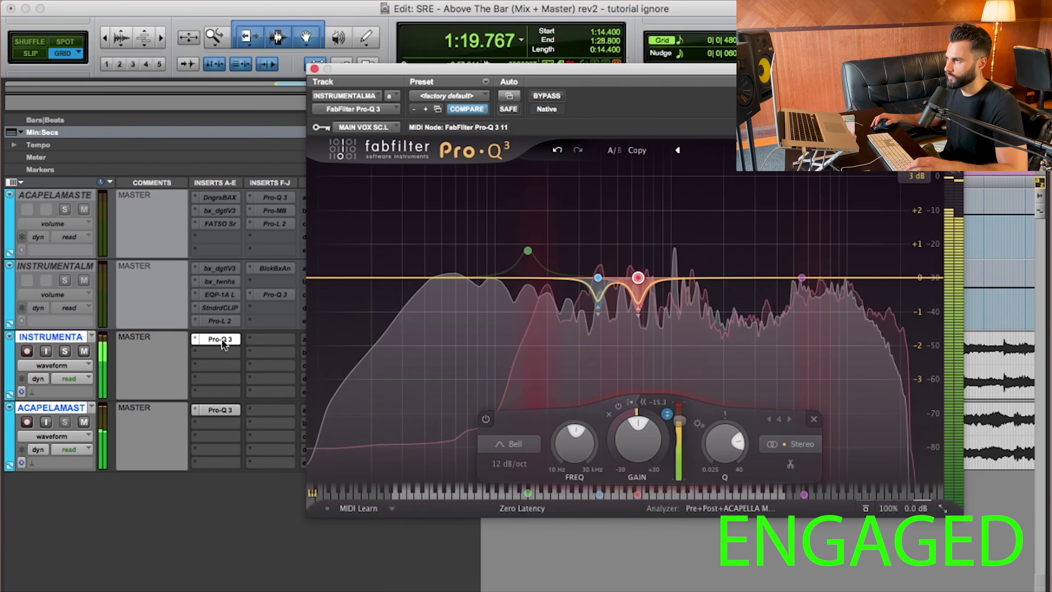
left_click(221, 338, "super")
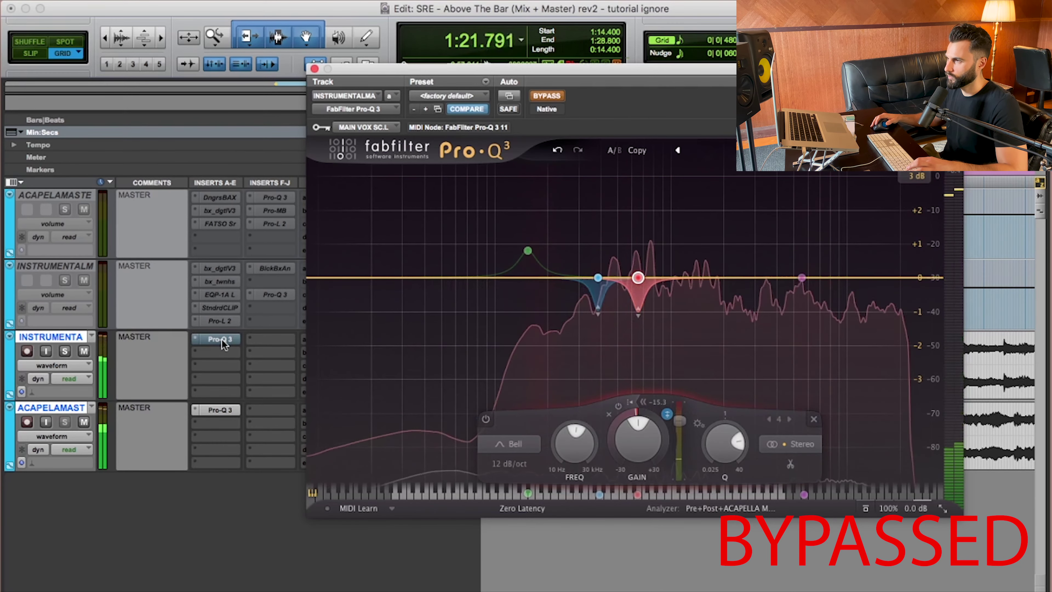
left_click(221, 339, "super")
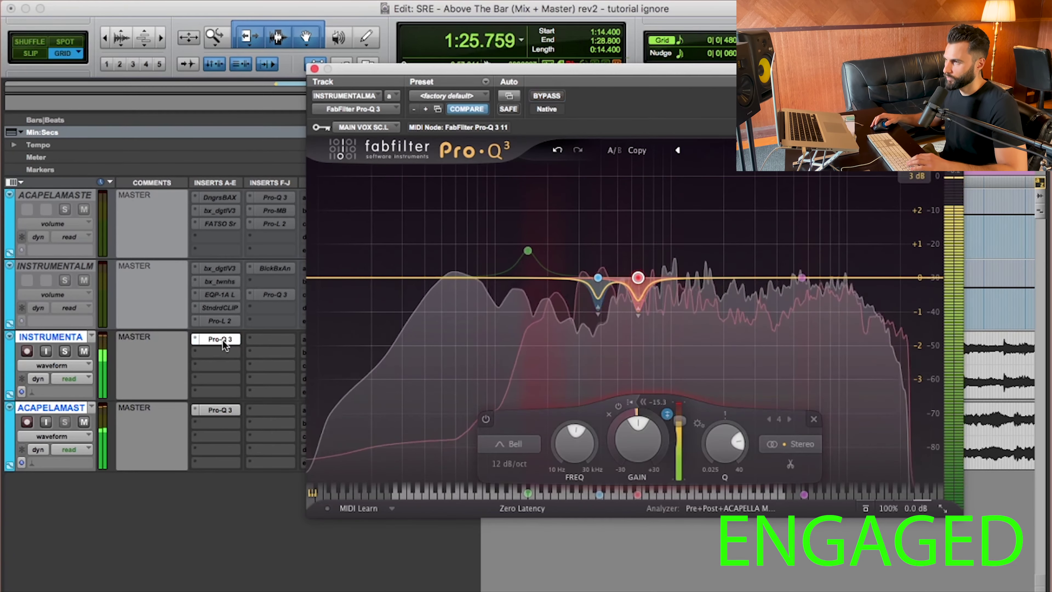
key("space")
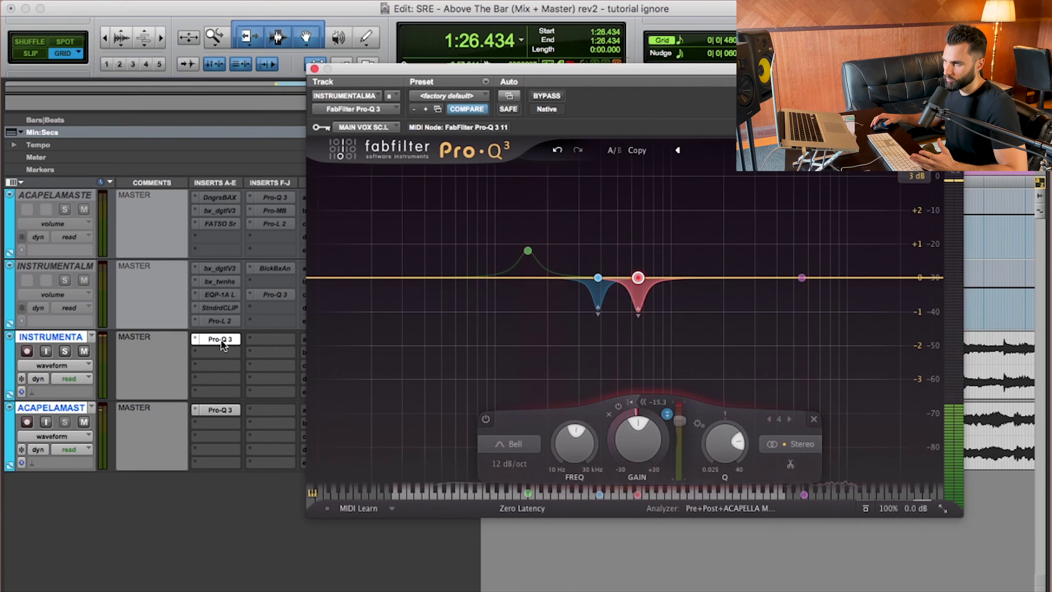
Add a flat 154 Hz bell band with Q 2.469 to the acapella master's Pro-Q 3
left_click(220, 409)
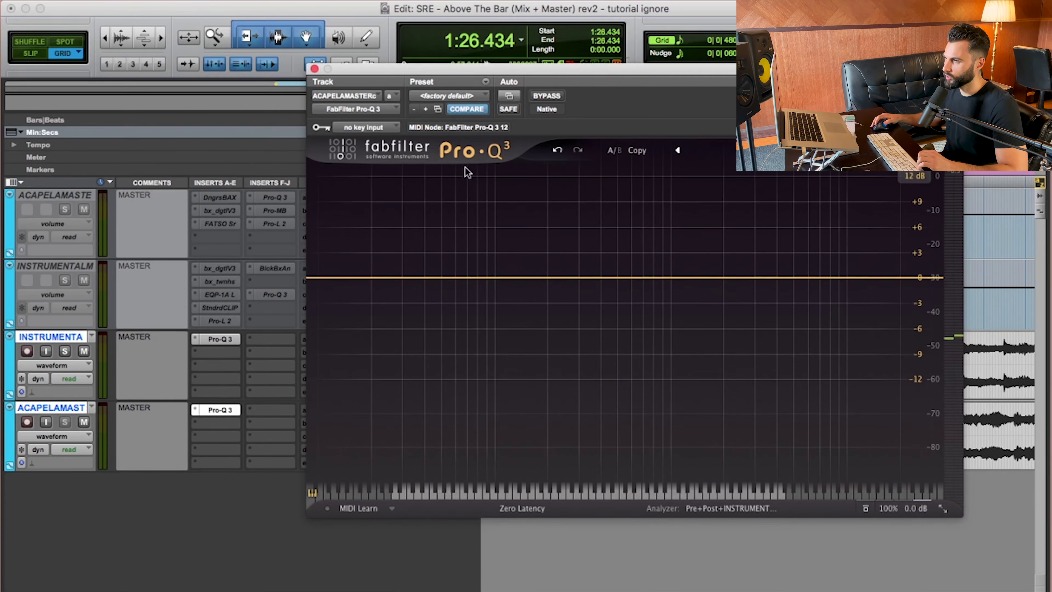
left_click(219, 338)
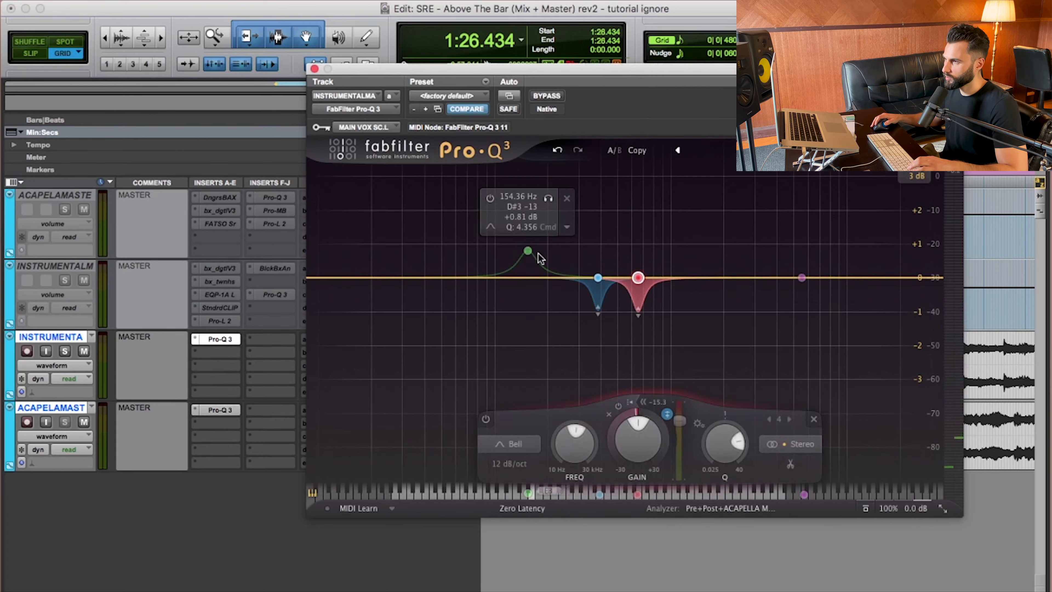
left_click(222, 408)
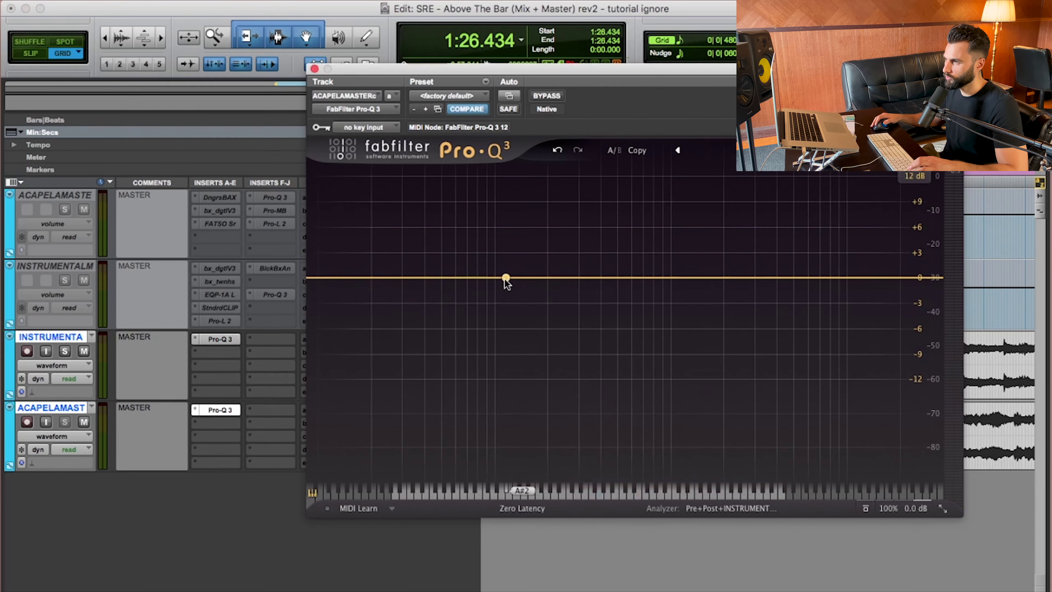
left_click(504, 277)
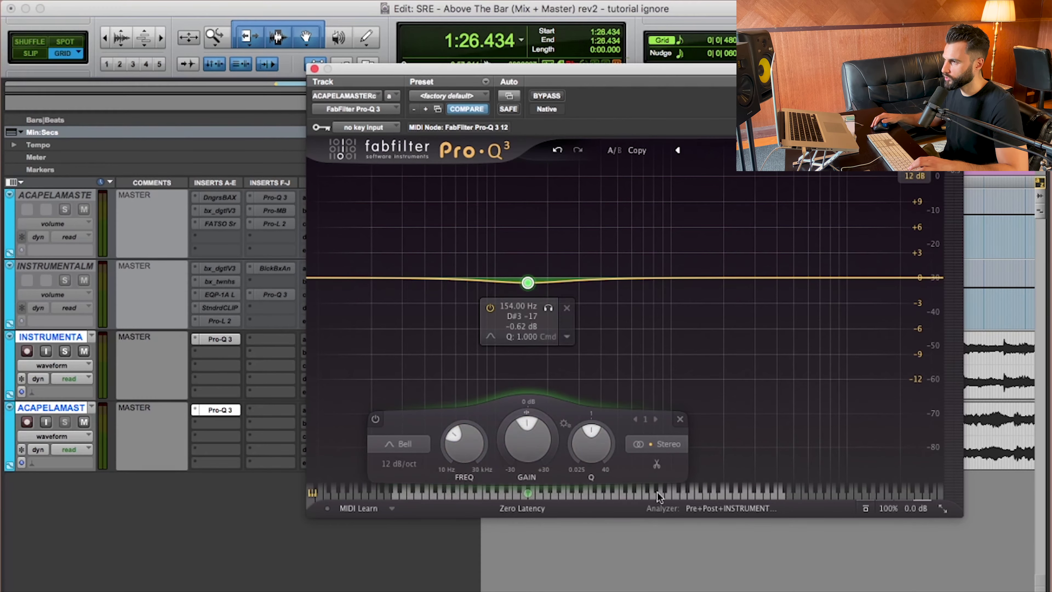
left_click(211, 341)
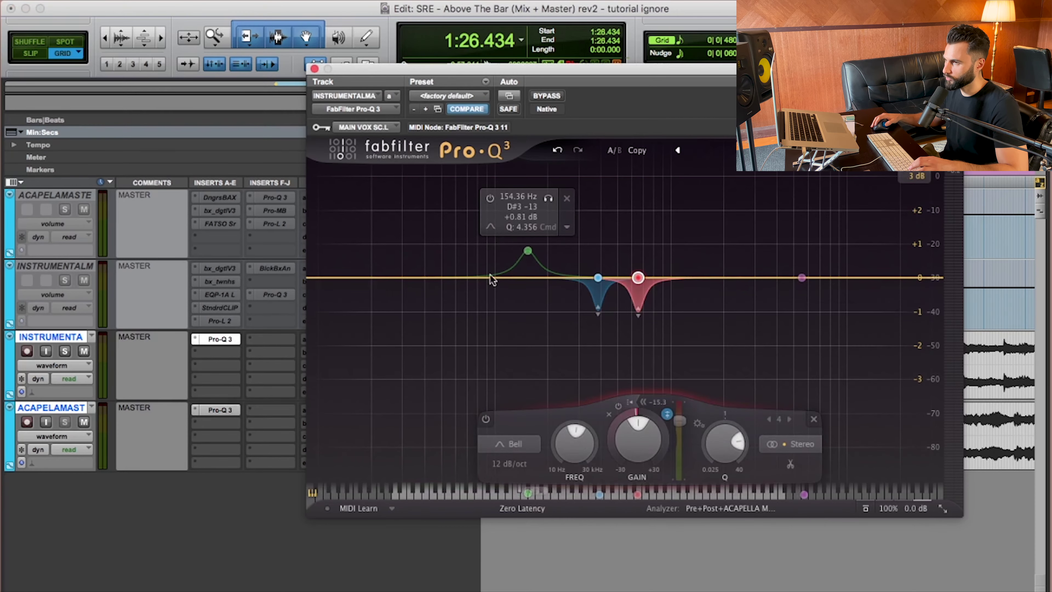
left_click(215, 410)
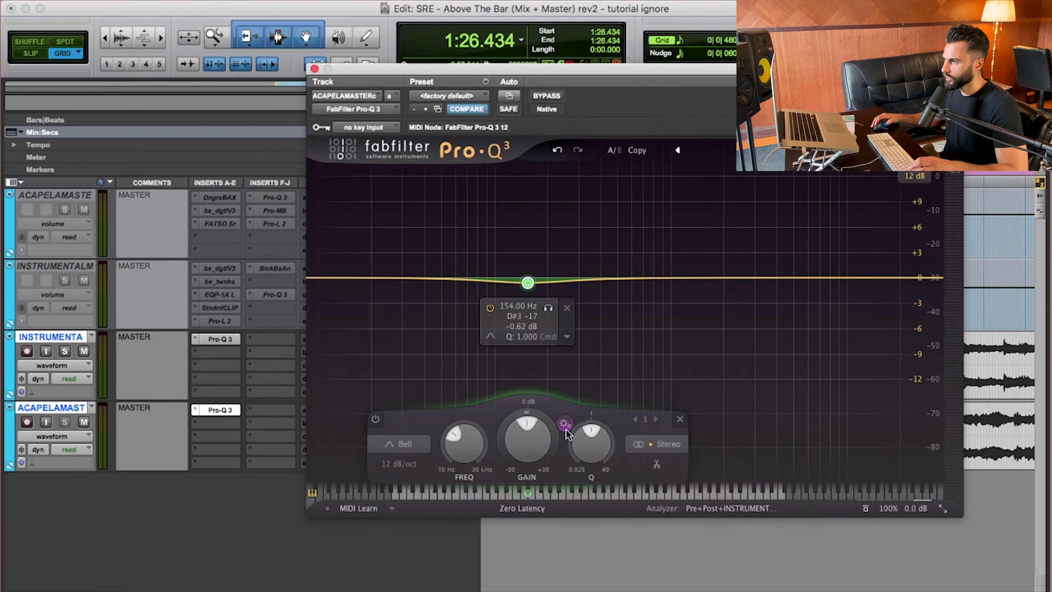
mouse_move(567, 433)
left_mouse_down()
mouse_move(577, 420)
mouse_move(580, 444)
left_mouse_up()
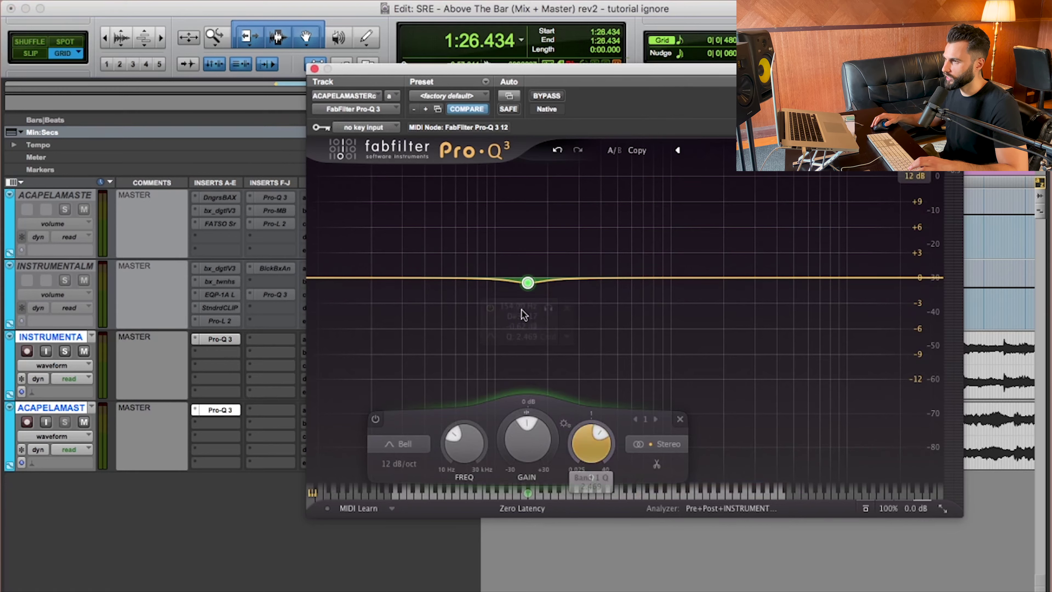
left_click_drag(528, 282, 528, 277)
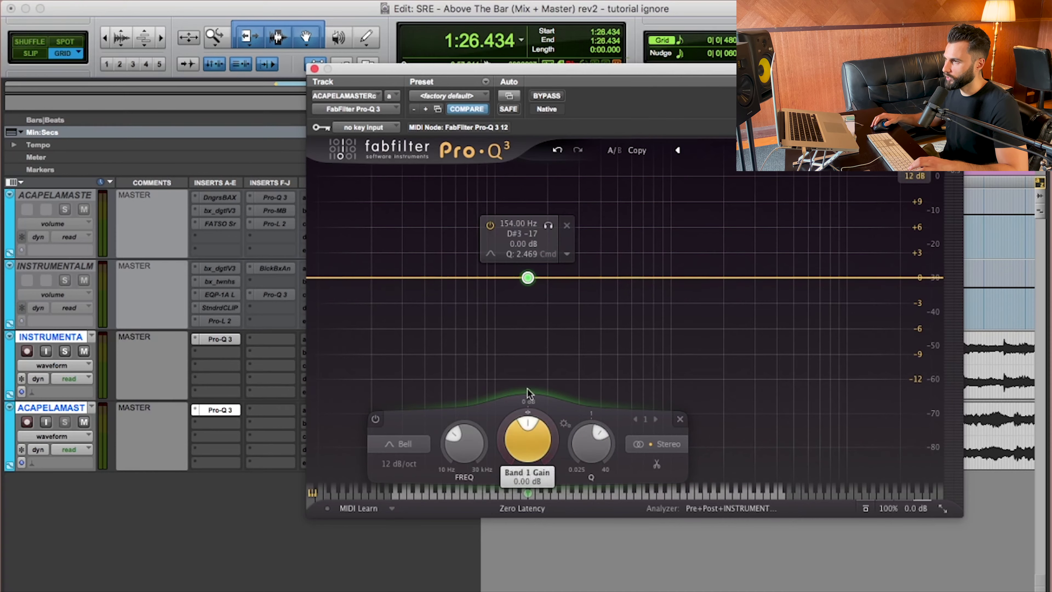
Make the 154 Hz band dynamic, set the graph to ±3 dB, and shallow its cut
right_click(528, 278)
left_click(559, 310)
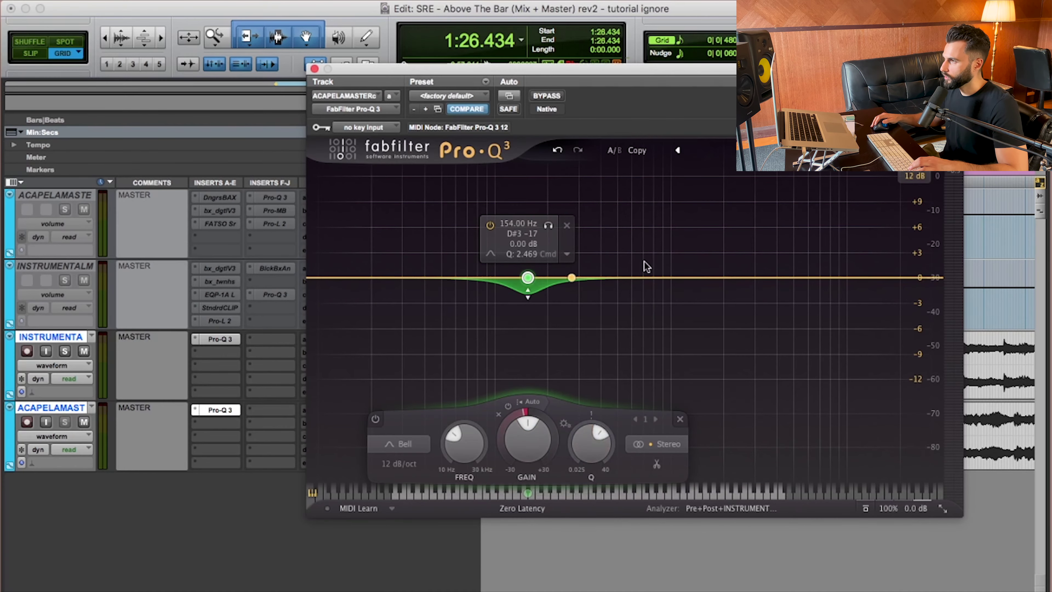
left_click(917, 181)
left_click(917, 206)
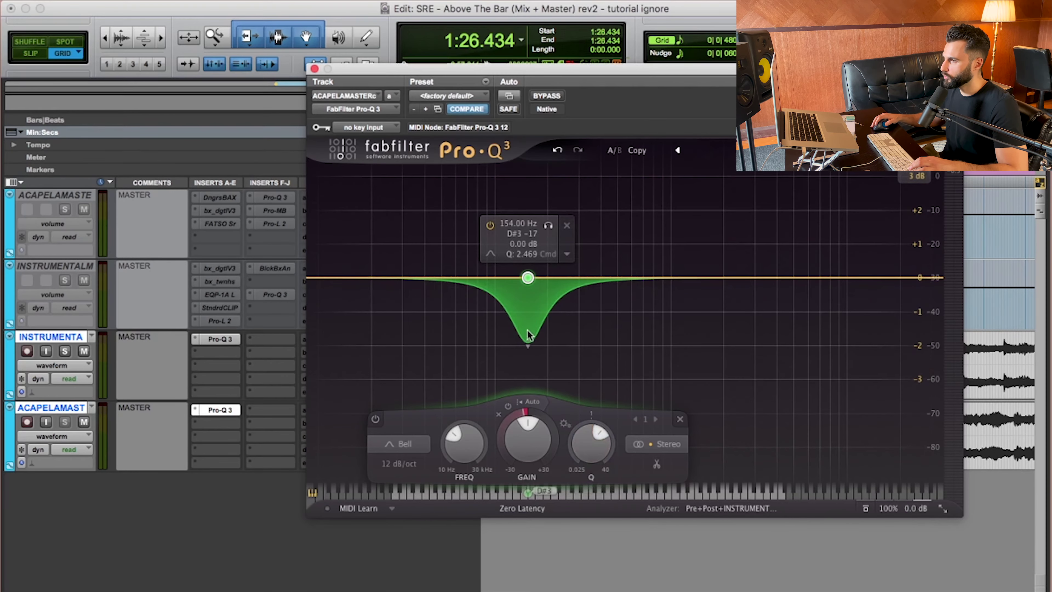
left_click_drag(525, 341, 528, 317)
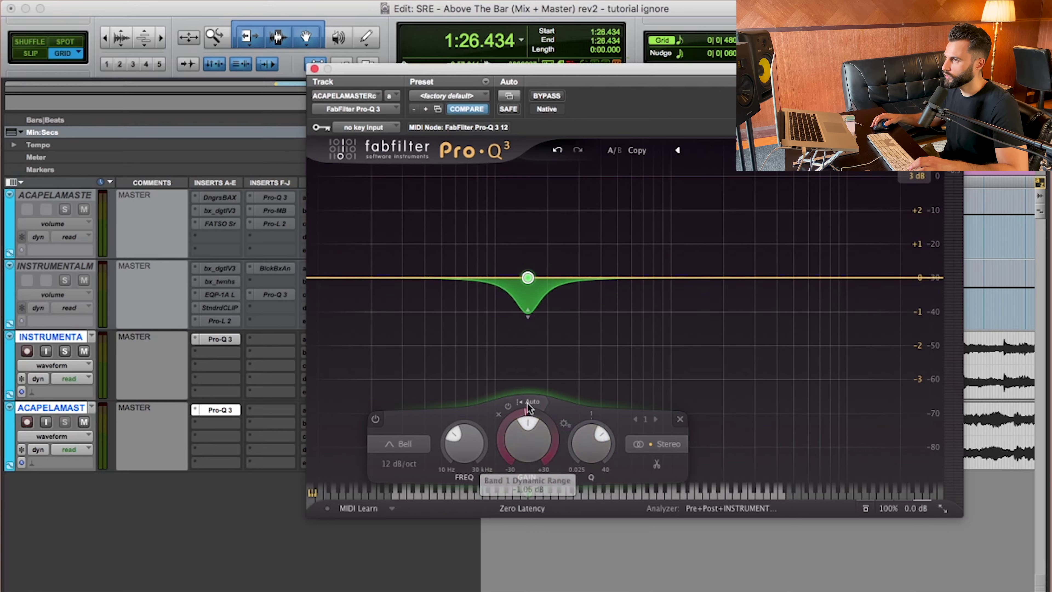
left_click(363, 127)
Key the acapella EQ's dynamic band from the BEAT SC.L bus
mouse_move(410, 131)
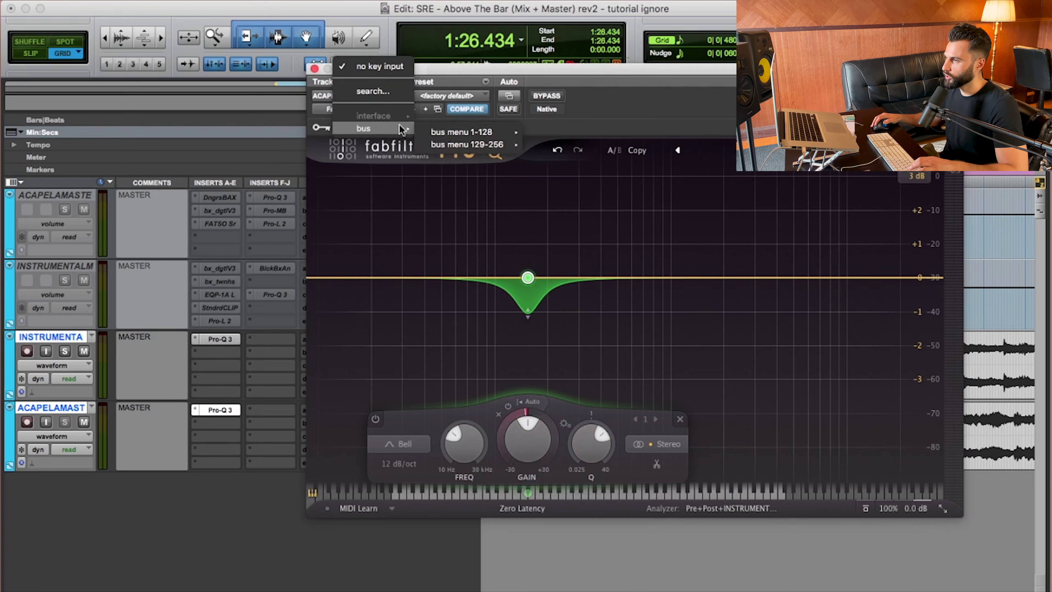
mouse_move(483, 131)
scroll(580, 564, "down", 10)
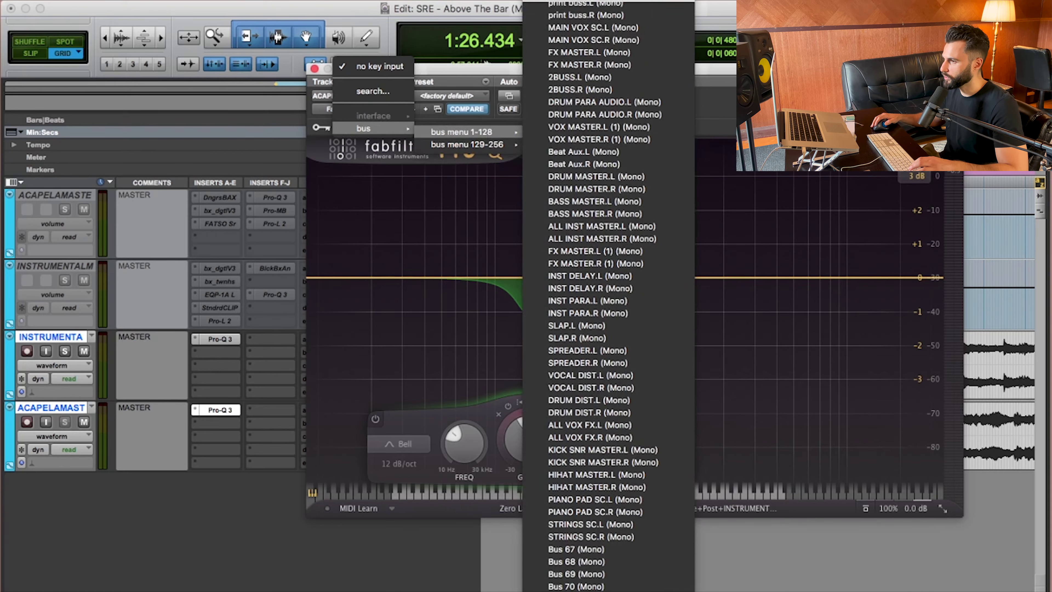
left_click(592, 434)
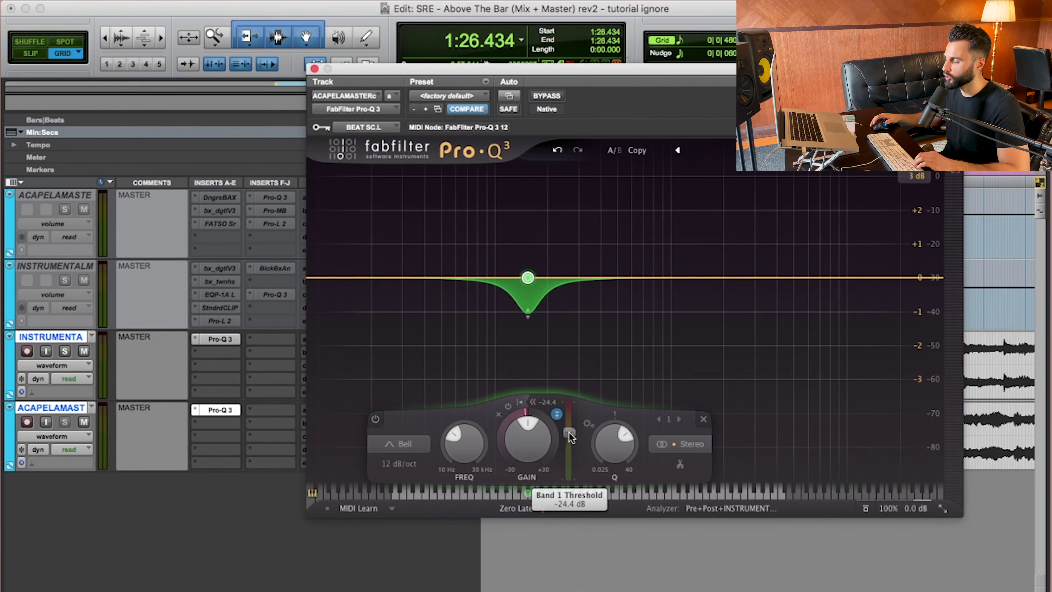
During playback, raise the 154 Hz band's threshold to -7.0 dB and its Q to 4.038
key("space")
left_click_drag(570, 436, 570, 410)
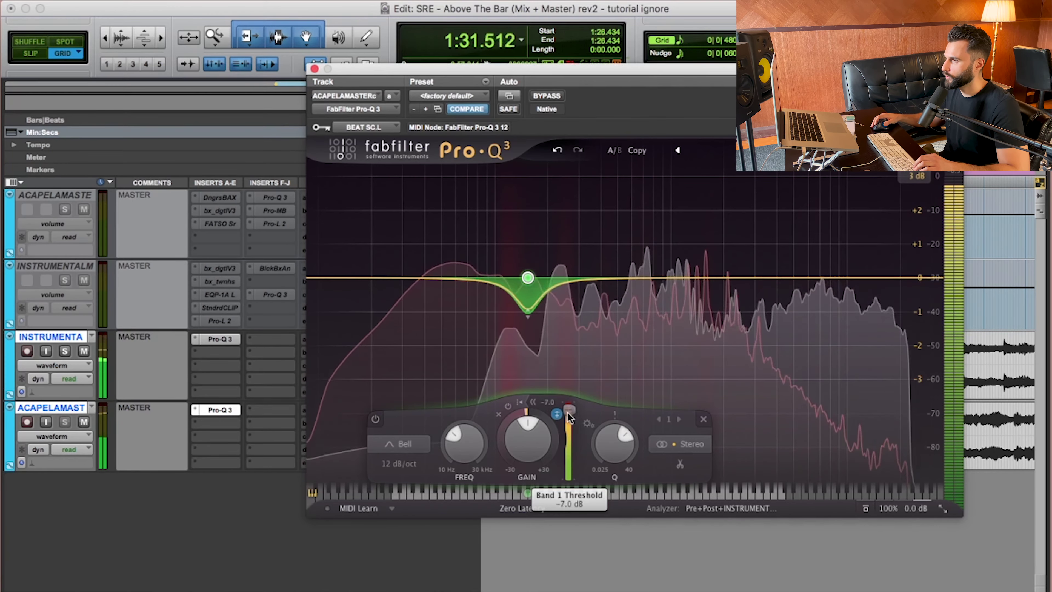
scroll(614, 460, "up", 3)
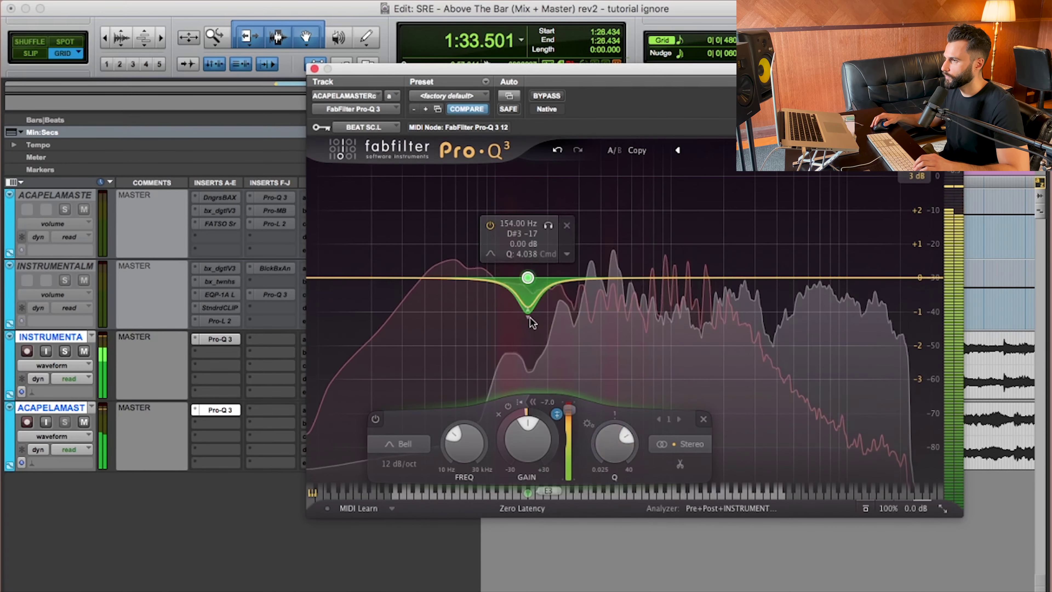
left_click_drag(531, 316, 533, 306)
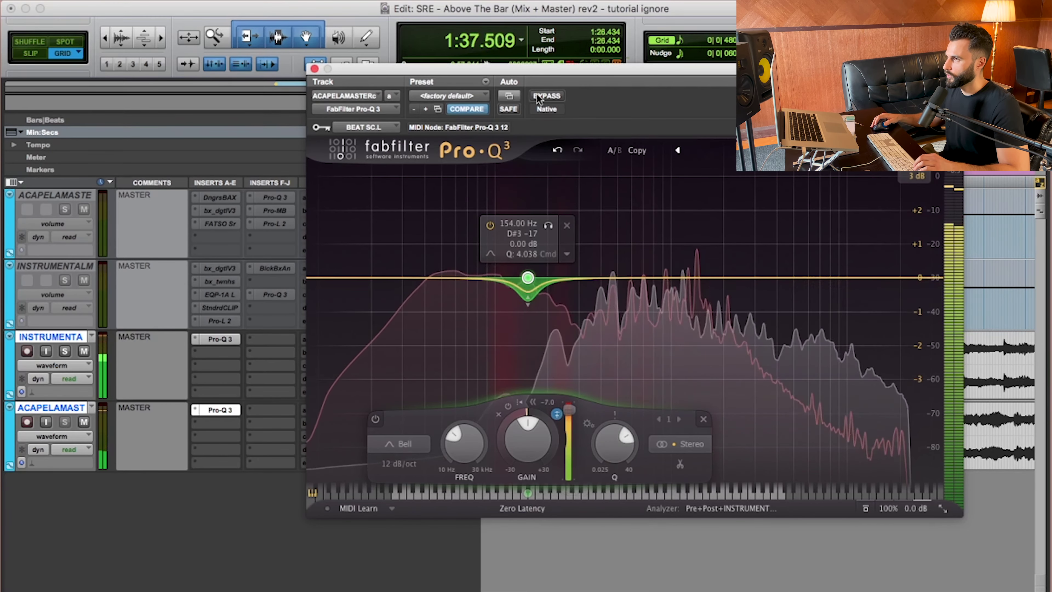
left_click_drag(547, 69, 531, 284)
key("space")
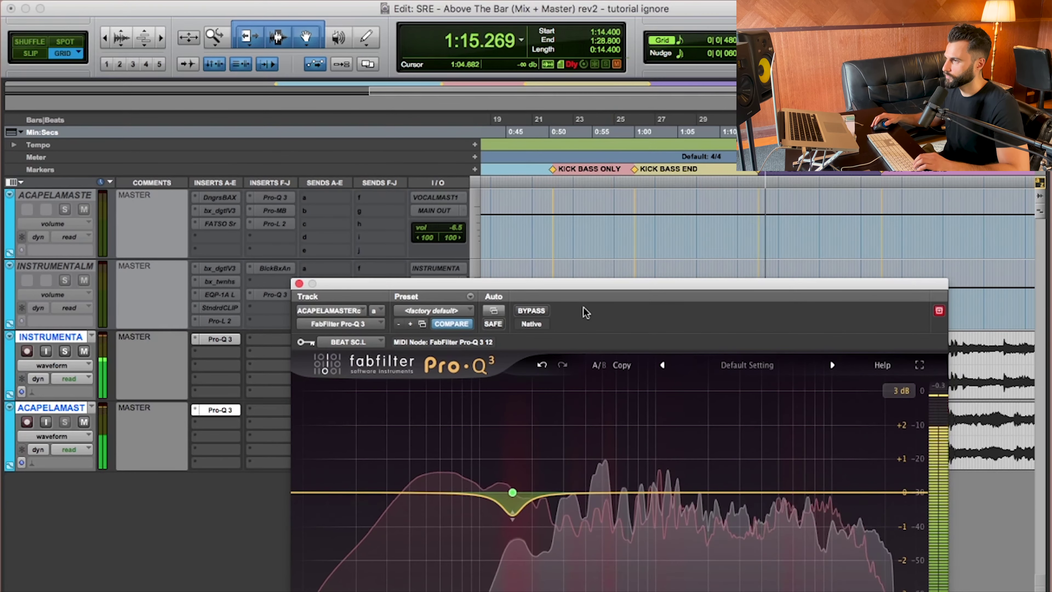
Move the acapella Pro-Q 3 window up-left and A/B the EQ by toggling bypass off and on
left_click_drag(588, 292, 448, 145)
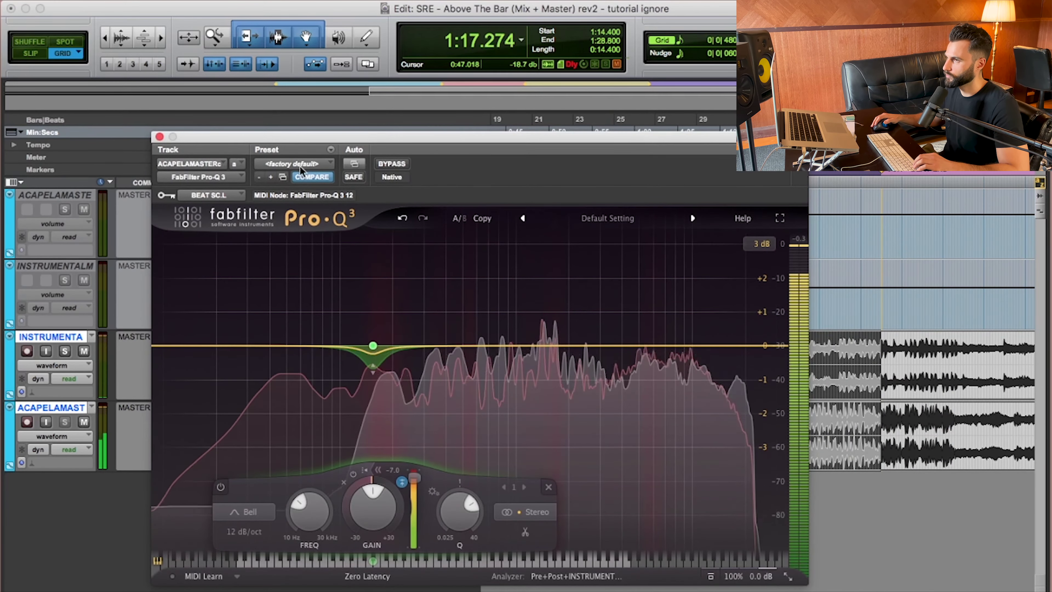
left_click(397, 165)
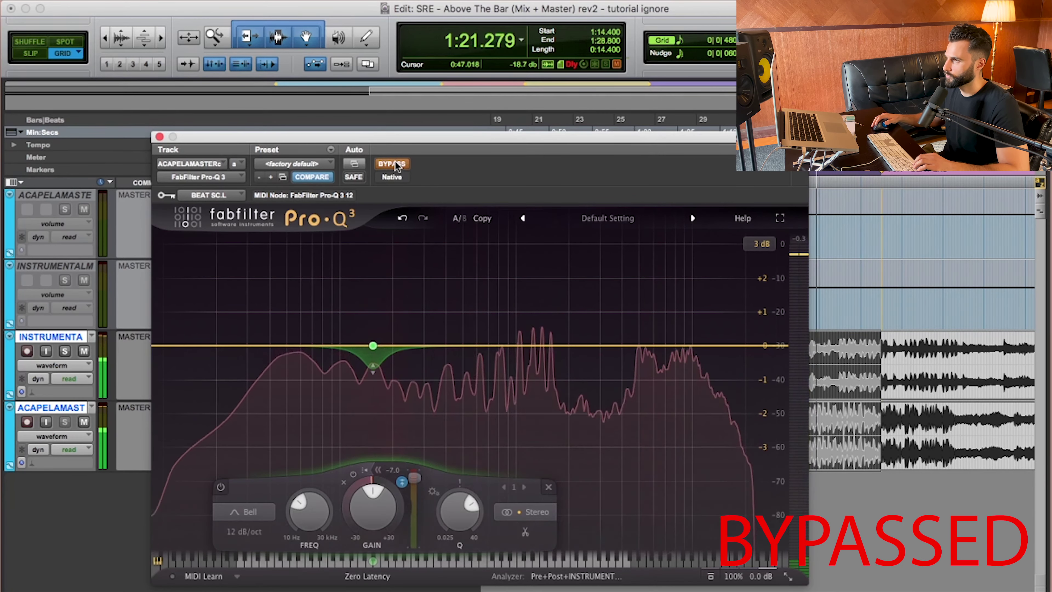
left_click(396, 165)
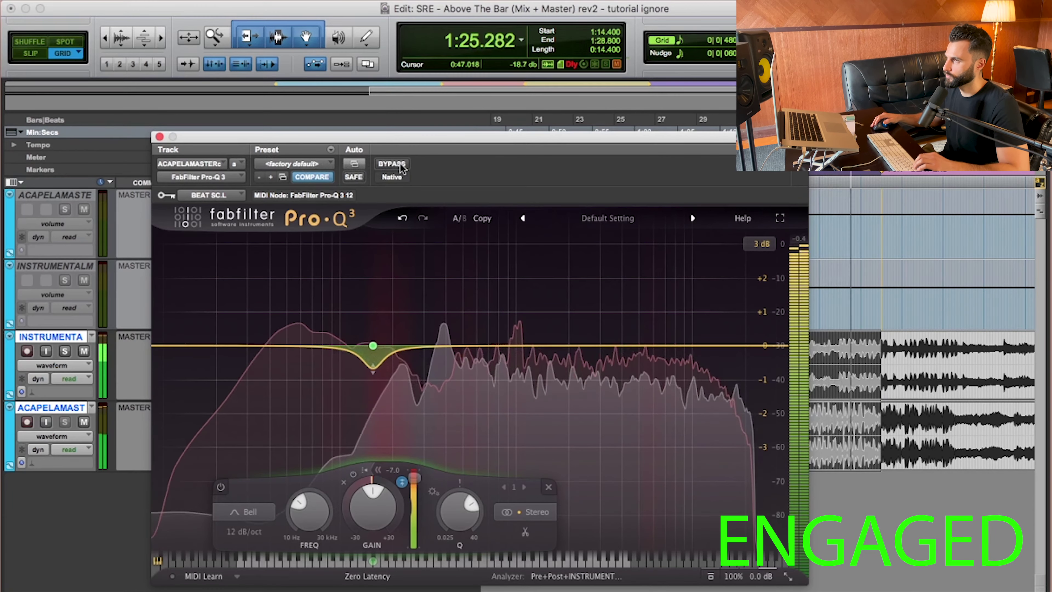
left_click(397, 165)
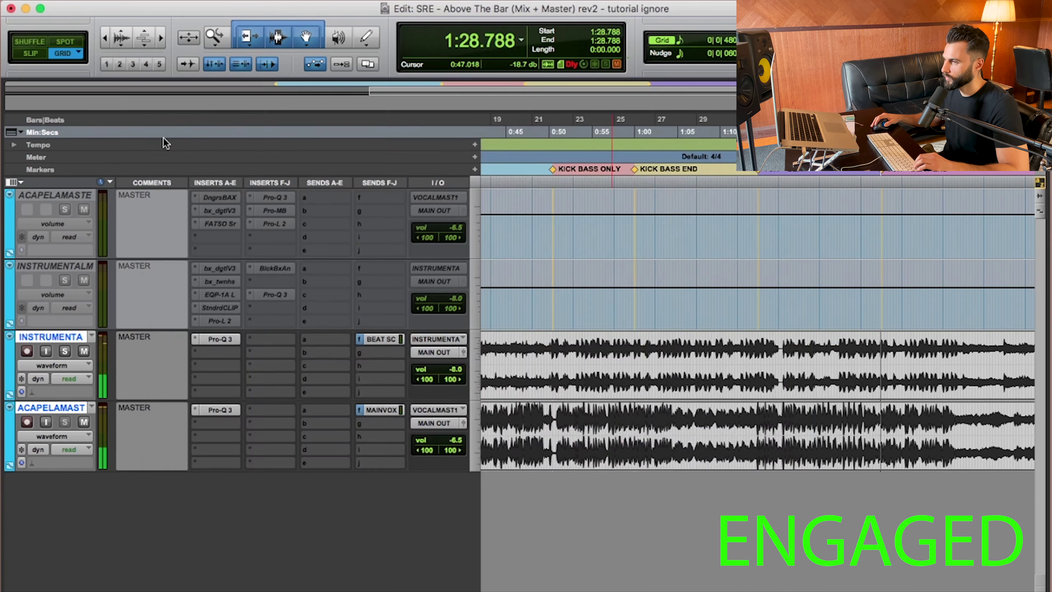
In the instrumental's Pro-Q 3, make the purple 5551.1 Hz band dynamic
left_click(219, 339)
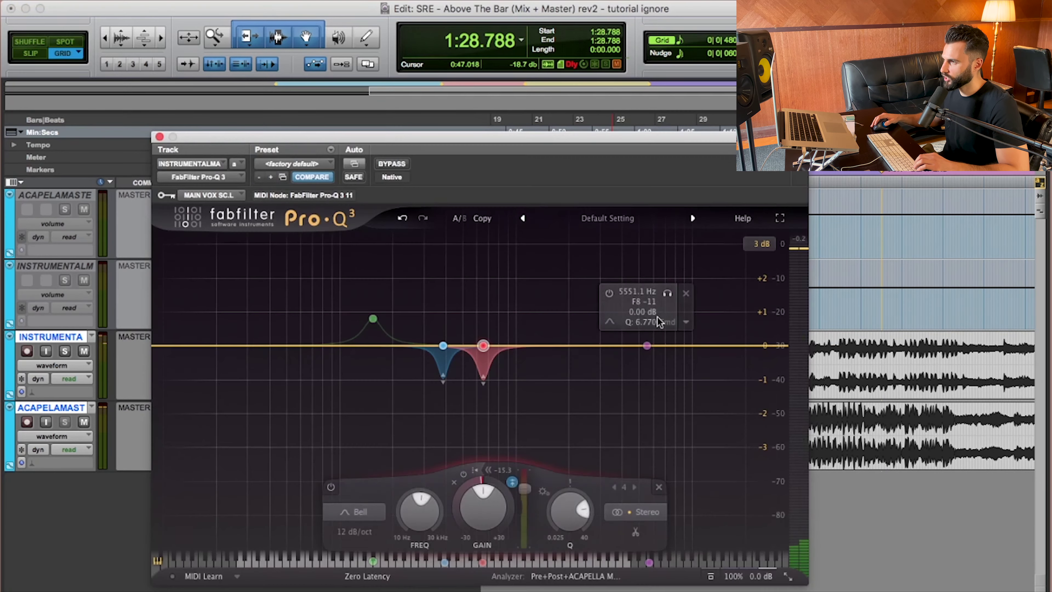
left_click(646, 345)
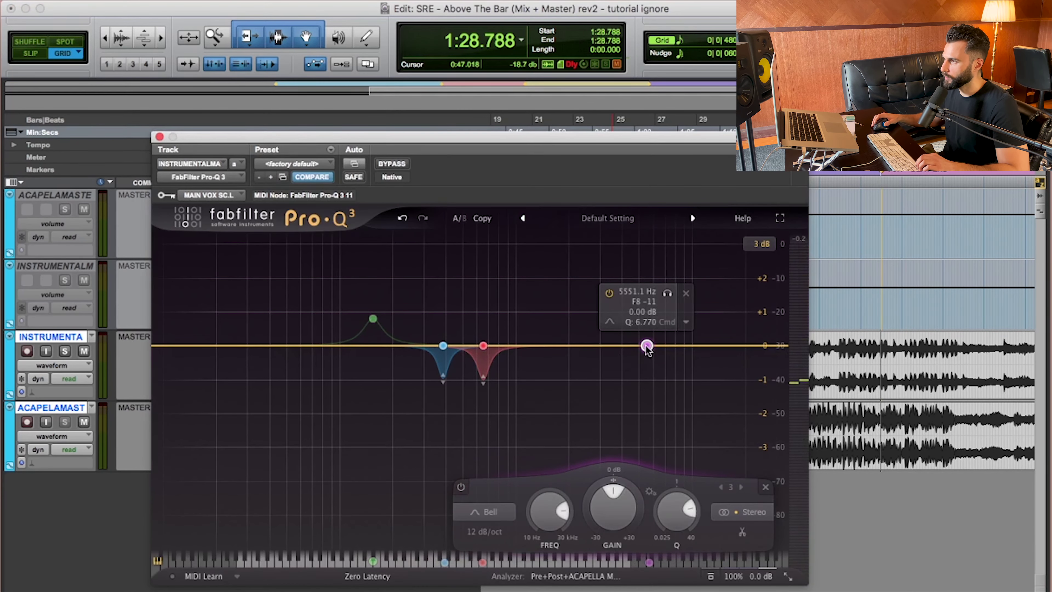
right_click(646, 347)
left_click(698, 387)
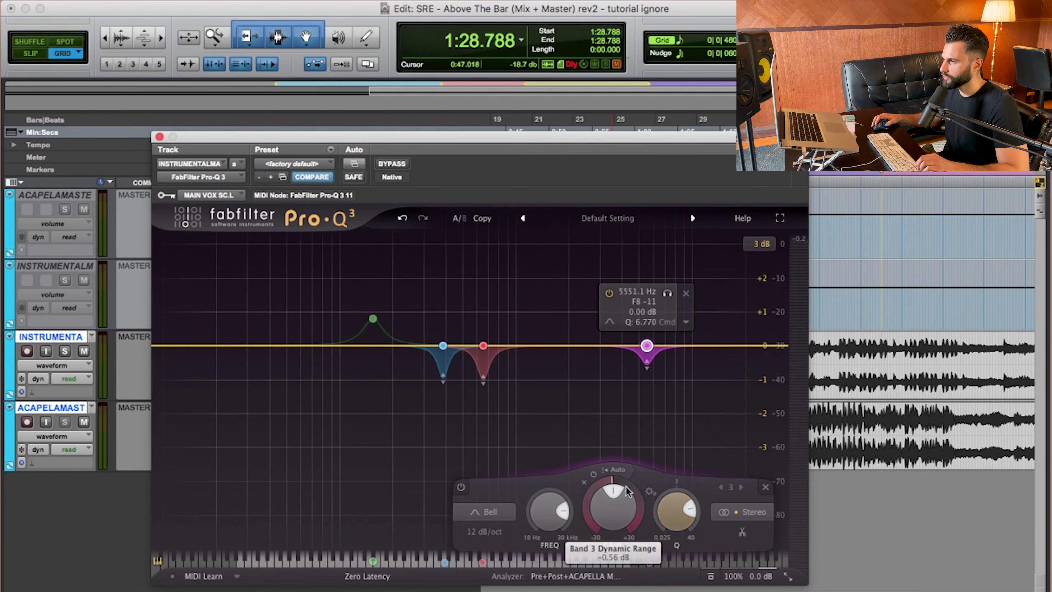
During playback, set band 3's threshold to -13.8 dB and compare it switched off and on
mouse_move(644, 493)
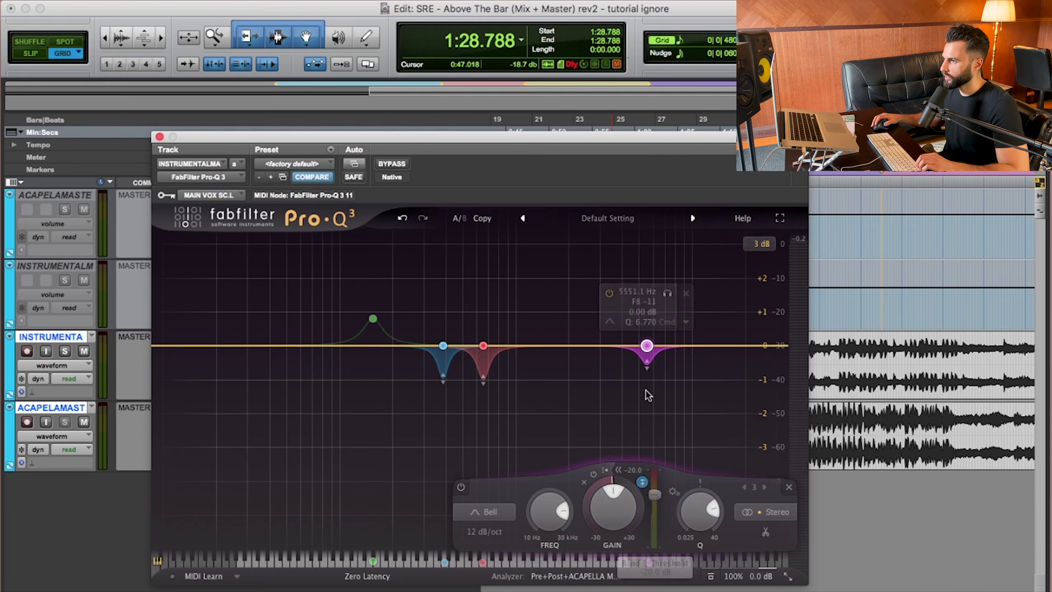
key("space")
left_click_drag(661, 495, 653, 485)
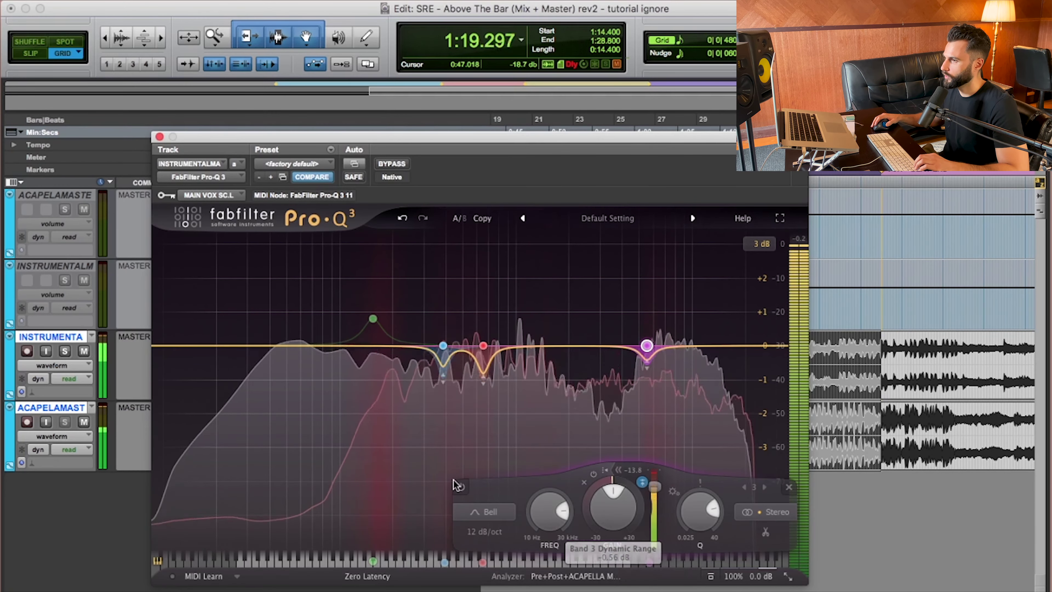
left_click(461, 487)
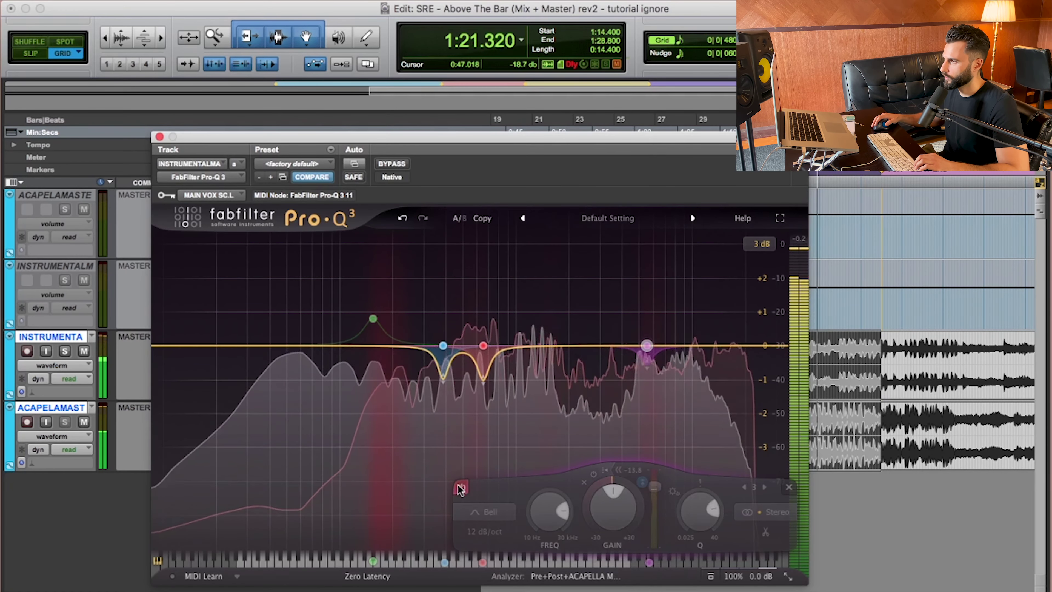
left_click(460, 487)
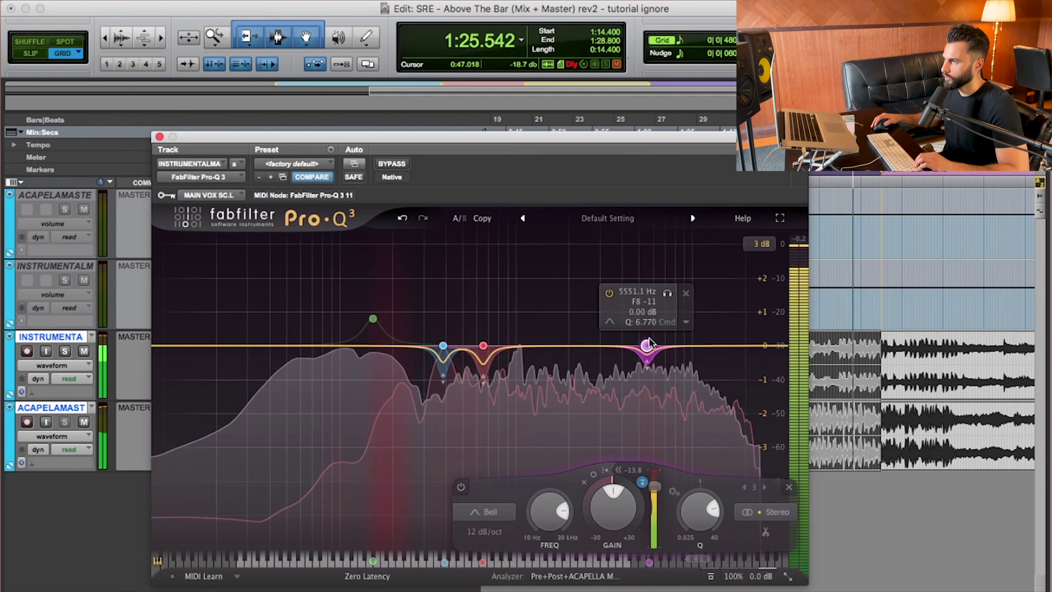
key("space")
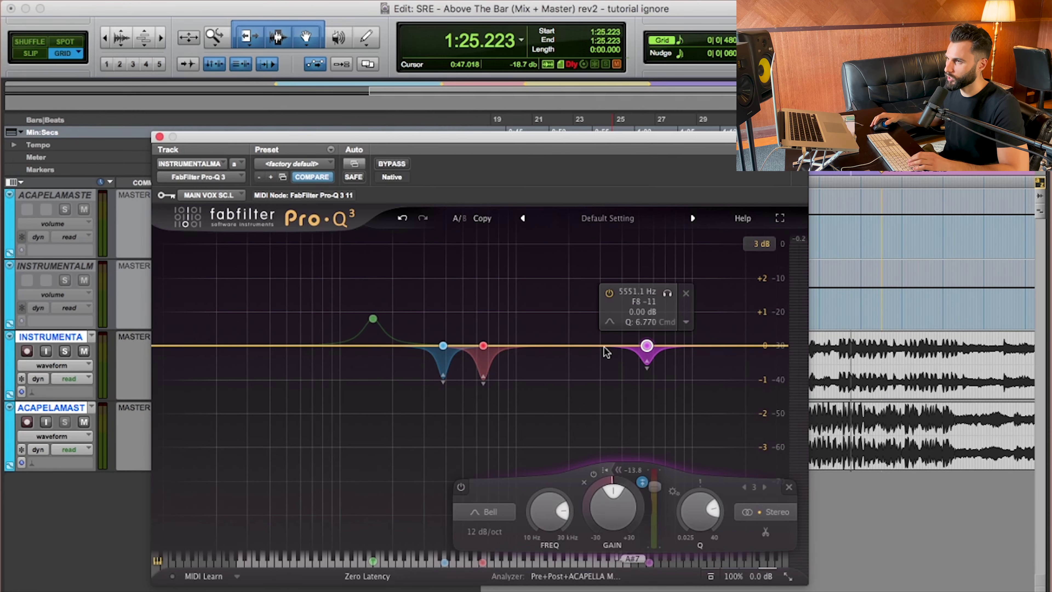
Close the instrumental's Pro-Q 3 window to return to the Edit window
left_click(160, 137)
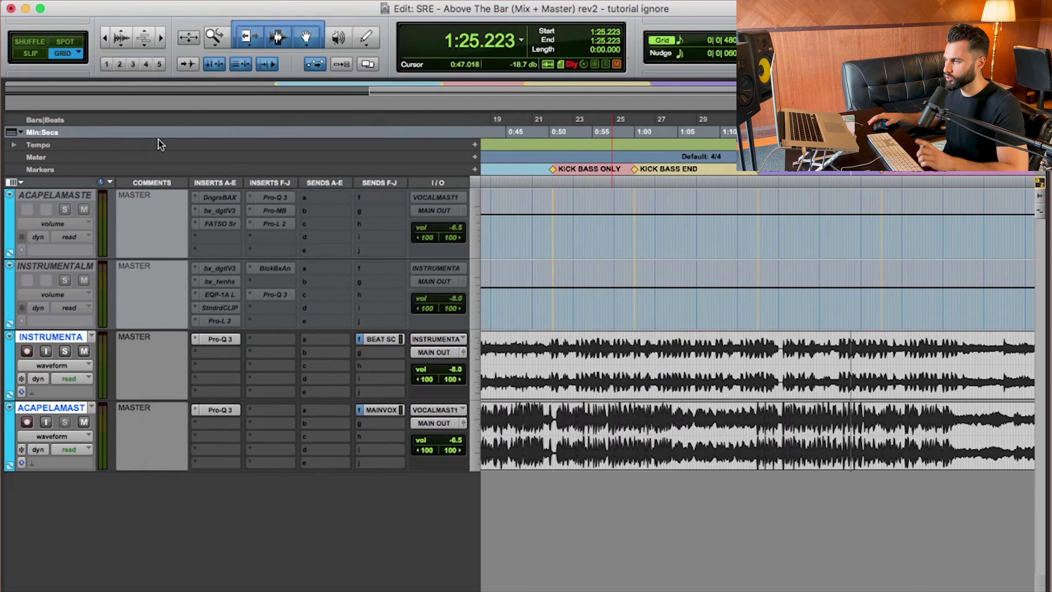